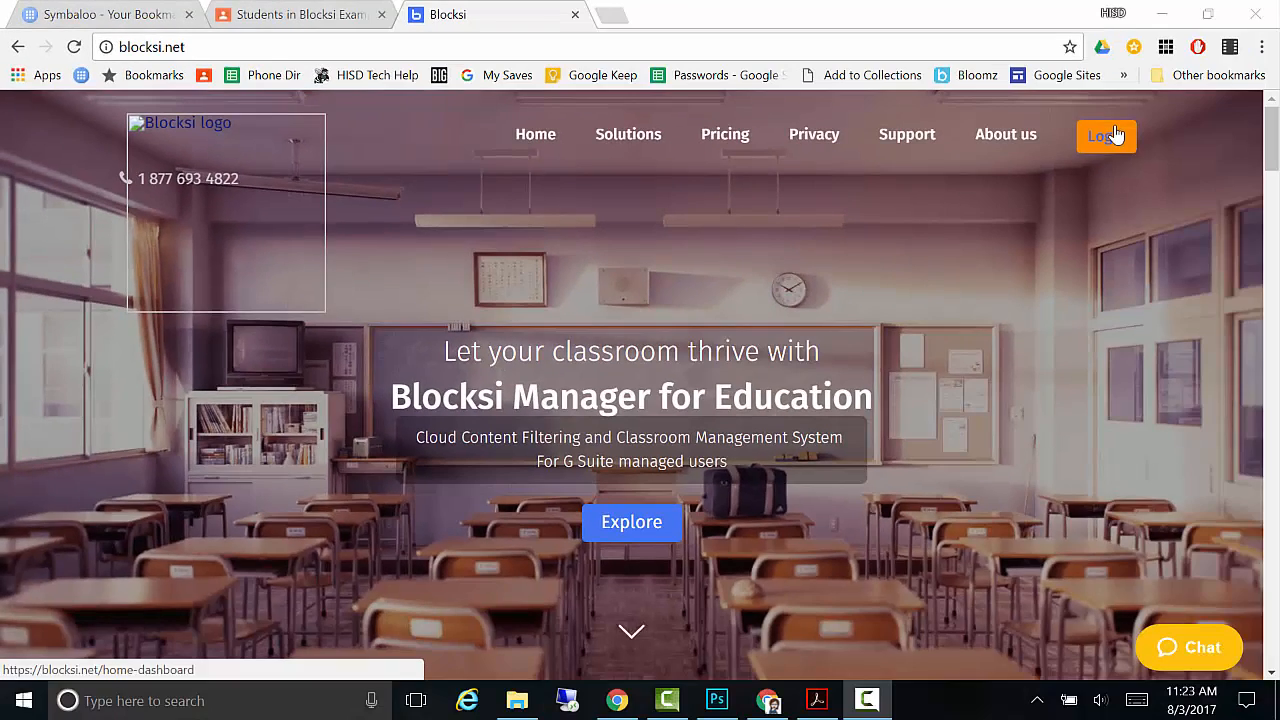
Open the Blocksi teacher dashboard from the login page, and check the Blocksi Example student list in Google Classroom.
left_click(1112, 136)
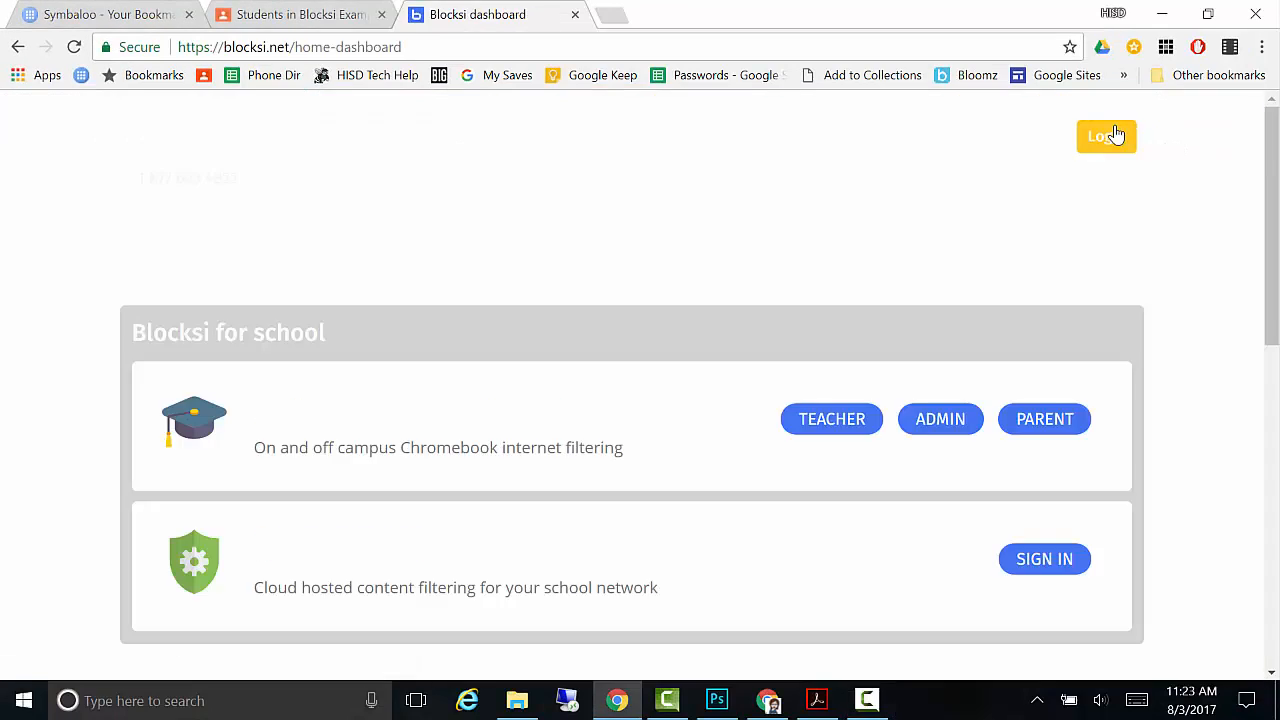
left_click(851, 423)
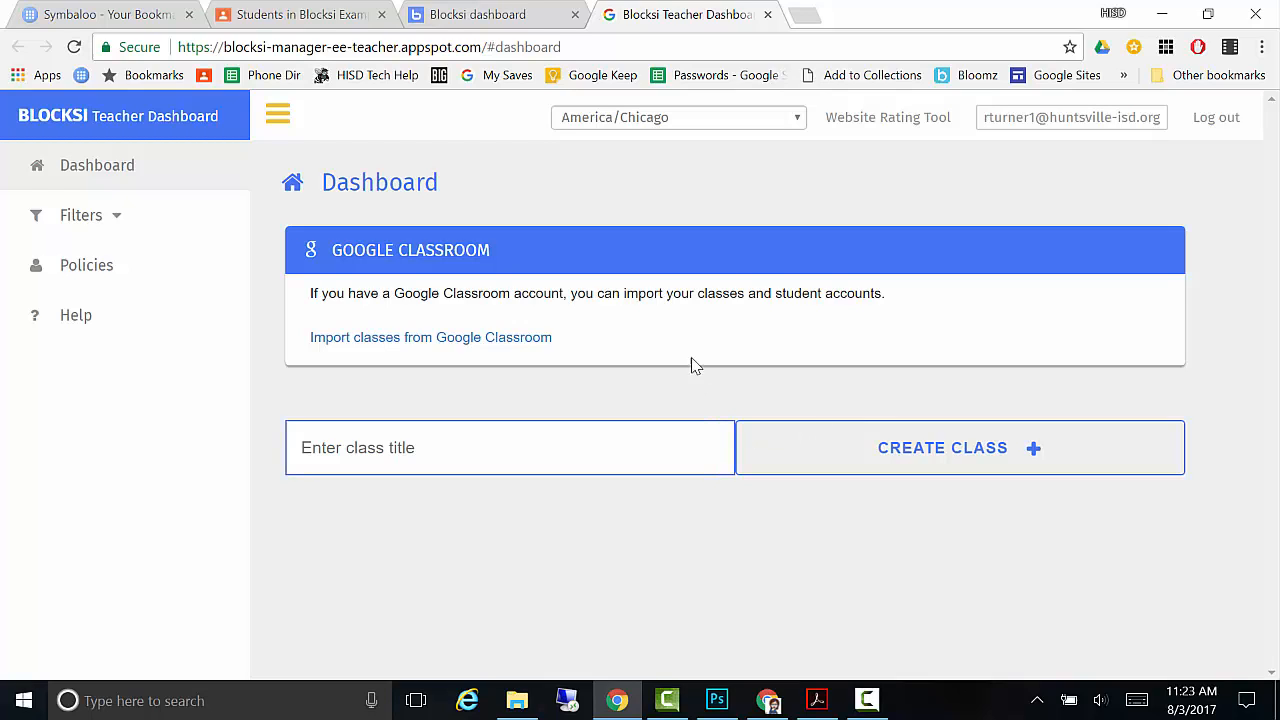
left_click(256, 13)
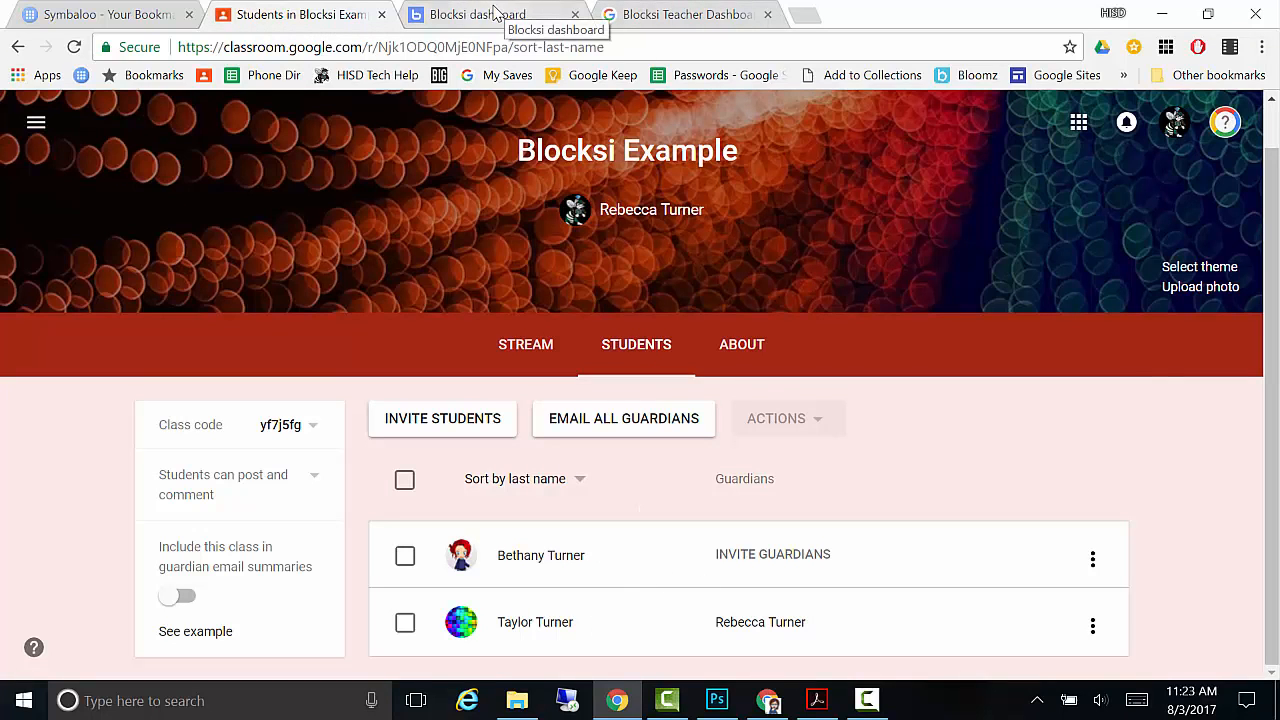
left_click(685, 15)
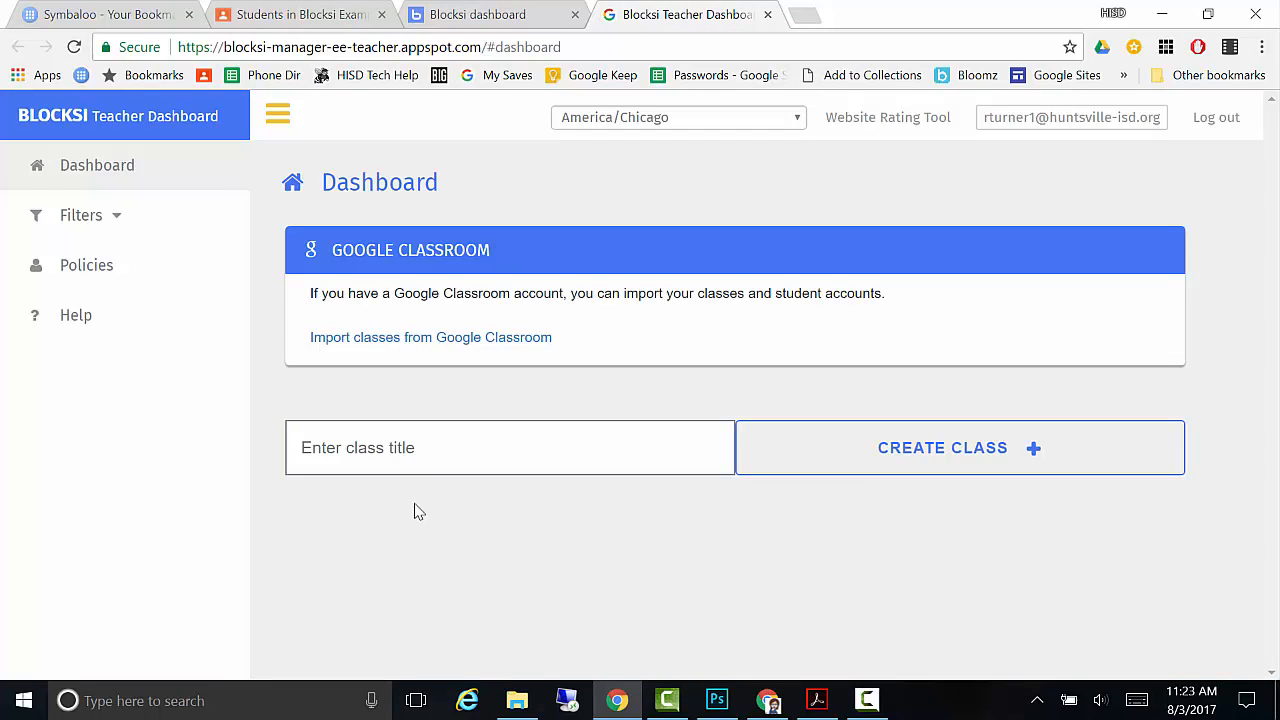
Import the Blocksi Example class from Google Classroom into the teacher dashboard.
left_click(413, 340)
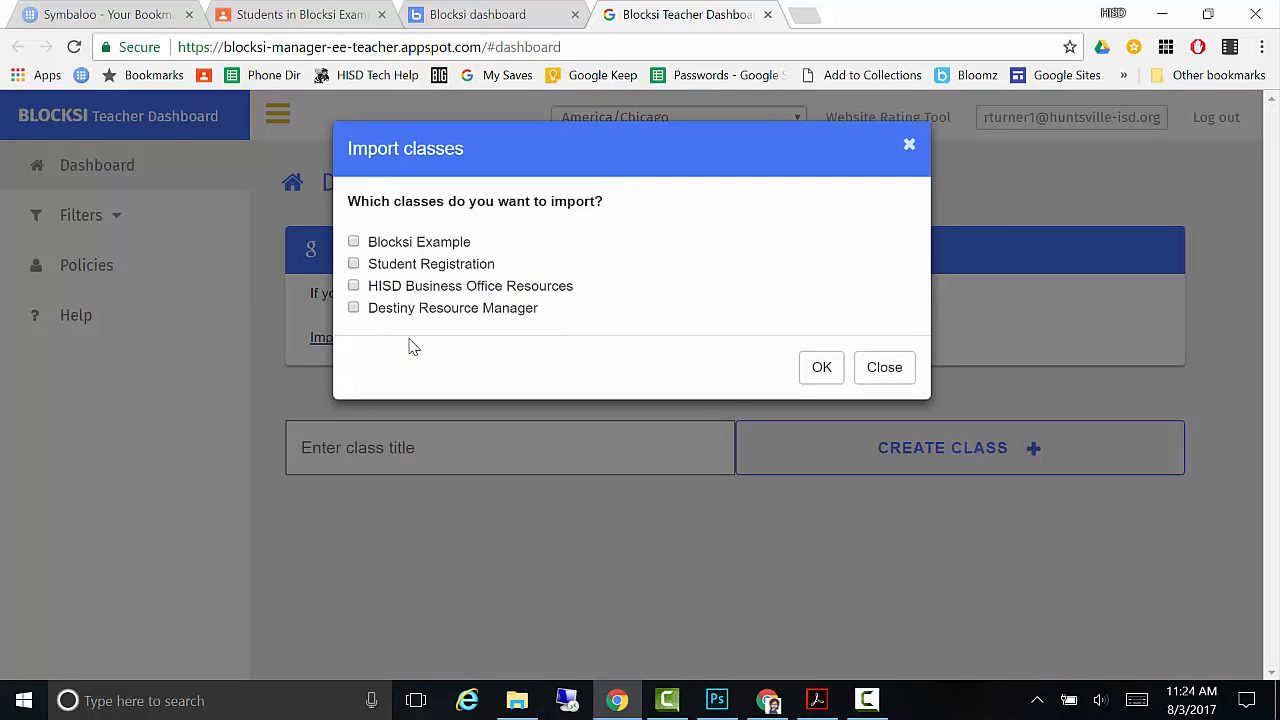
left_click(833, 375)
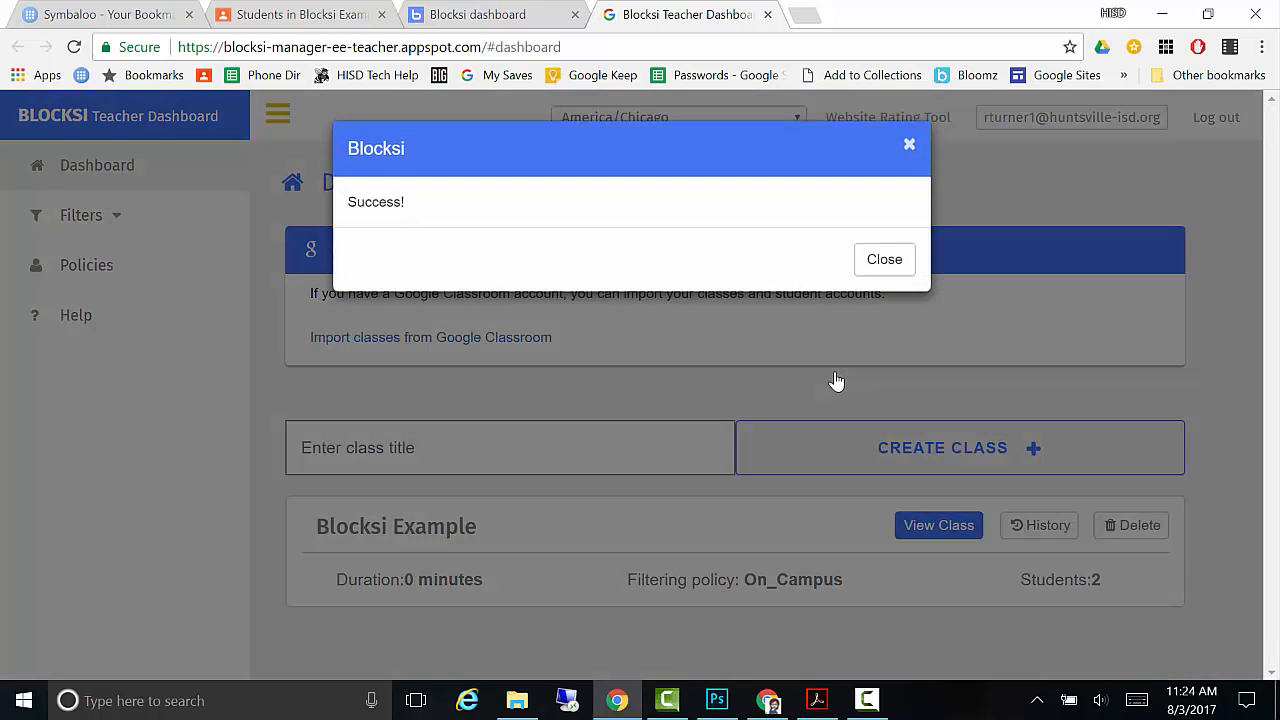
left_click(876, 260)
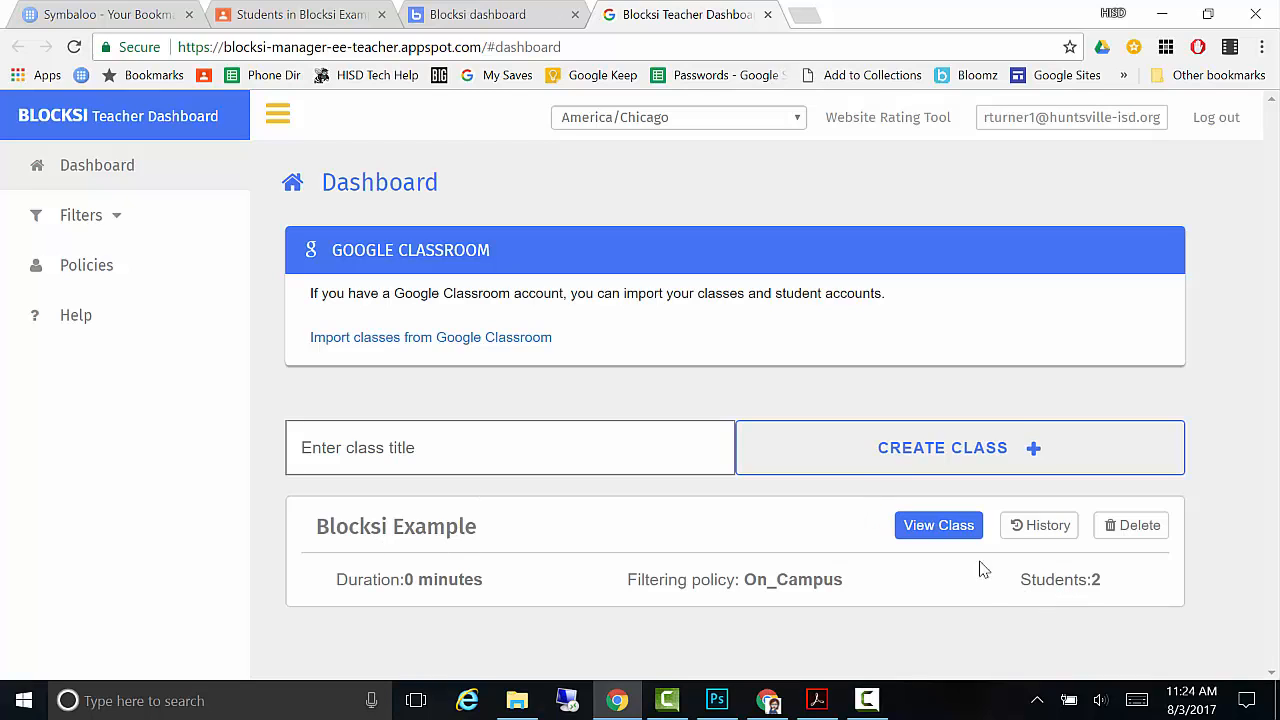
View the imported students in the Blocksi Example class and return to the dashboard.
left_click(940, 526)
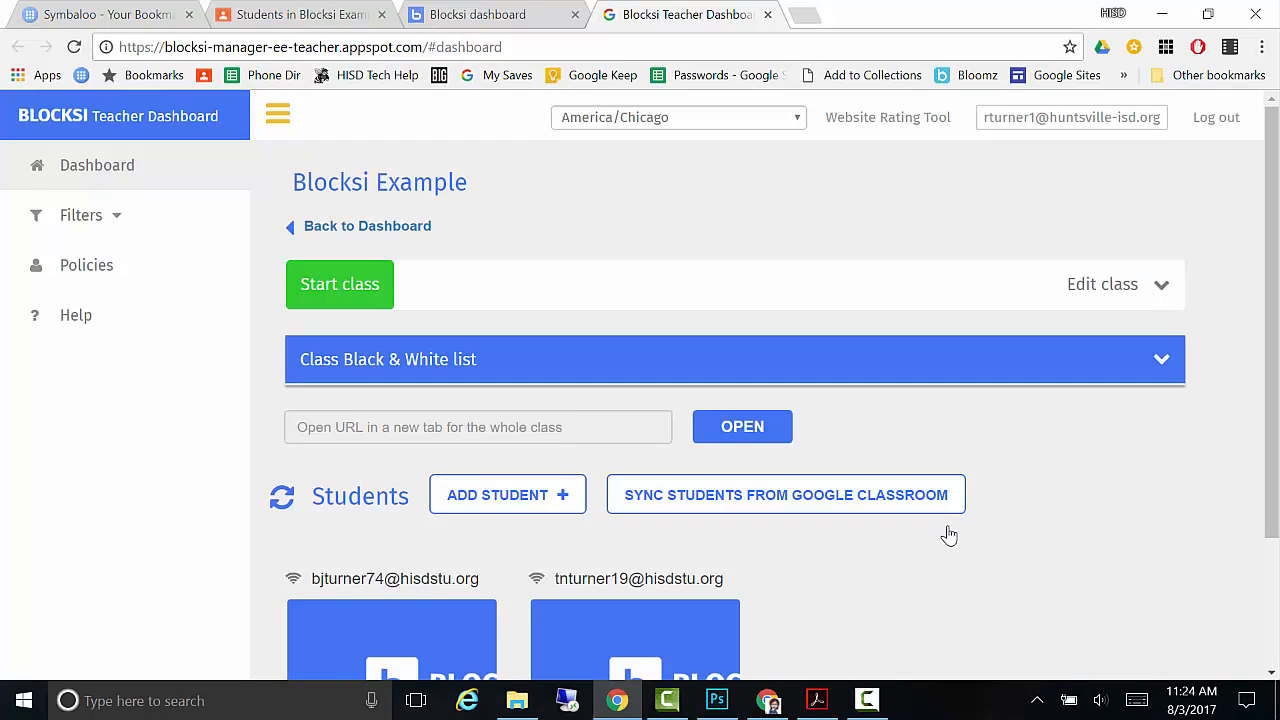
scroll(949, 536, "down", 2)
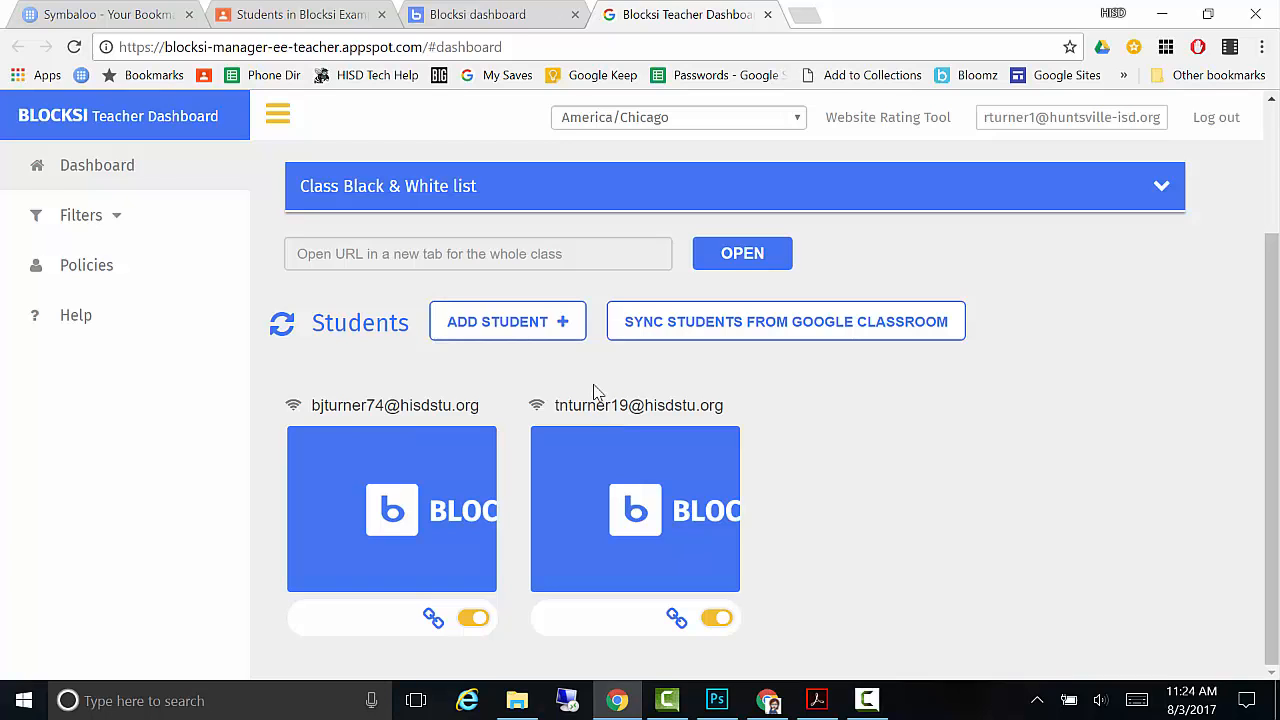
scroll(430, 278, "up", 2)
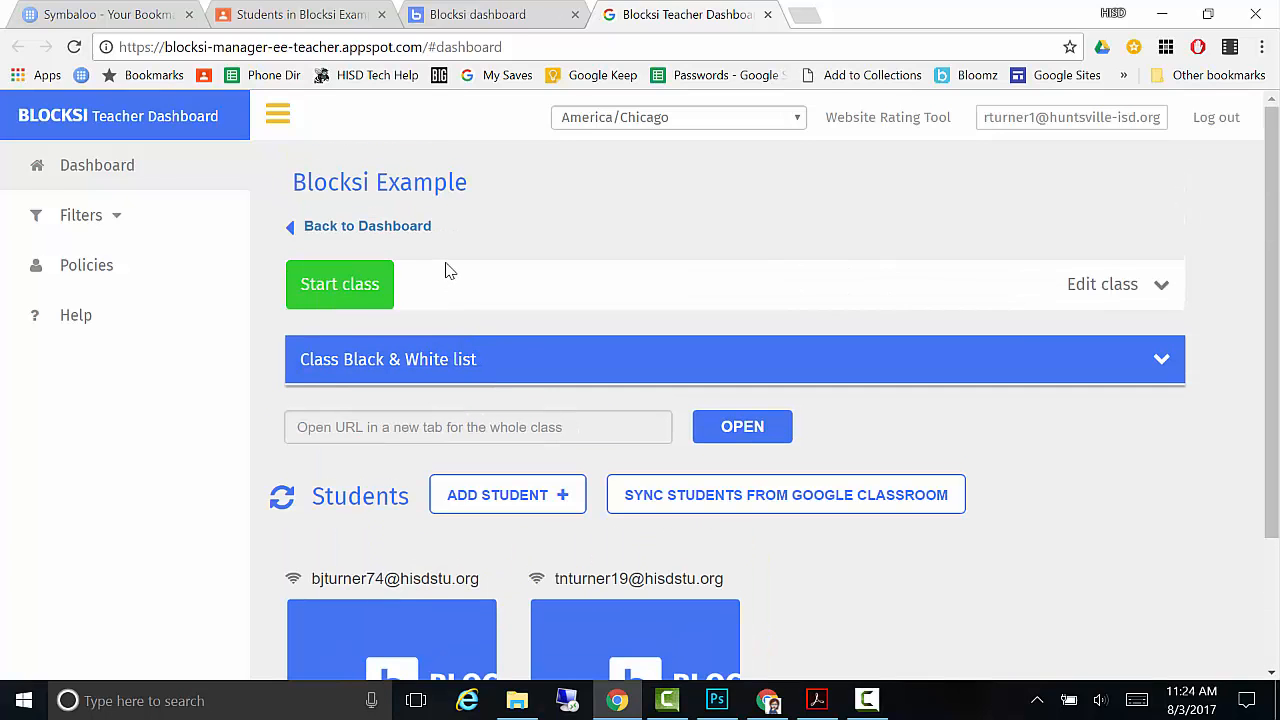
left_click(426, 234)
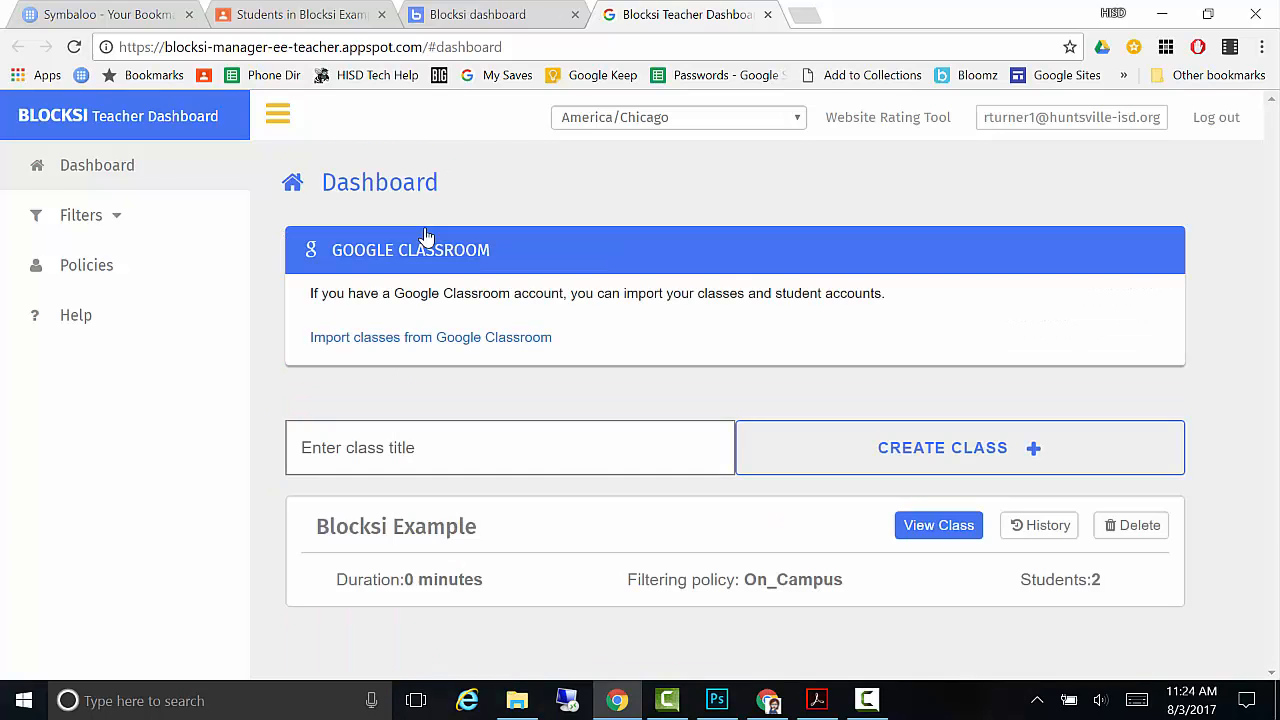
Create a new class titled Algebra I manually.
left_click(455, 455)
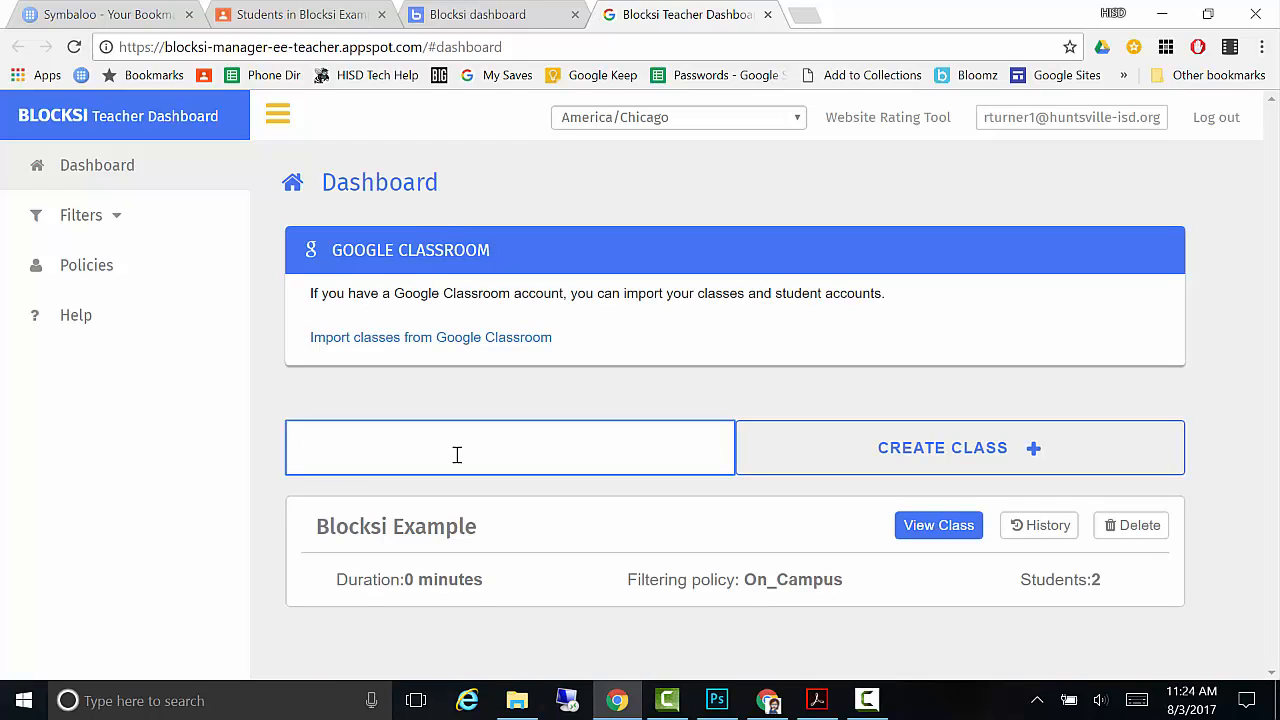
type("Algebra I")
left_click(795, 458)
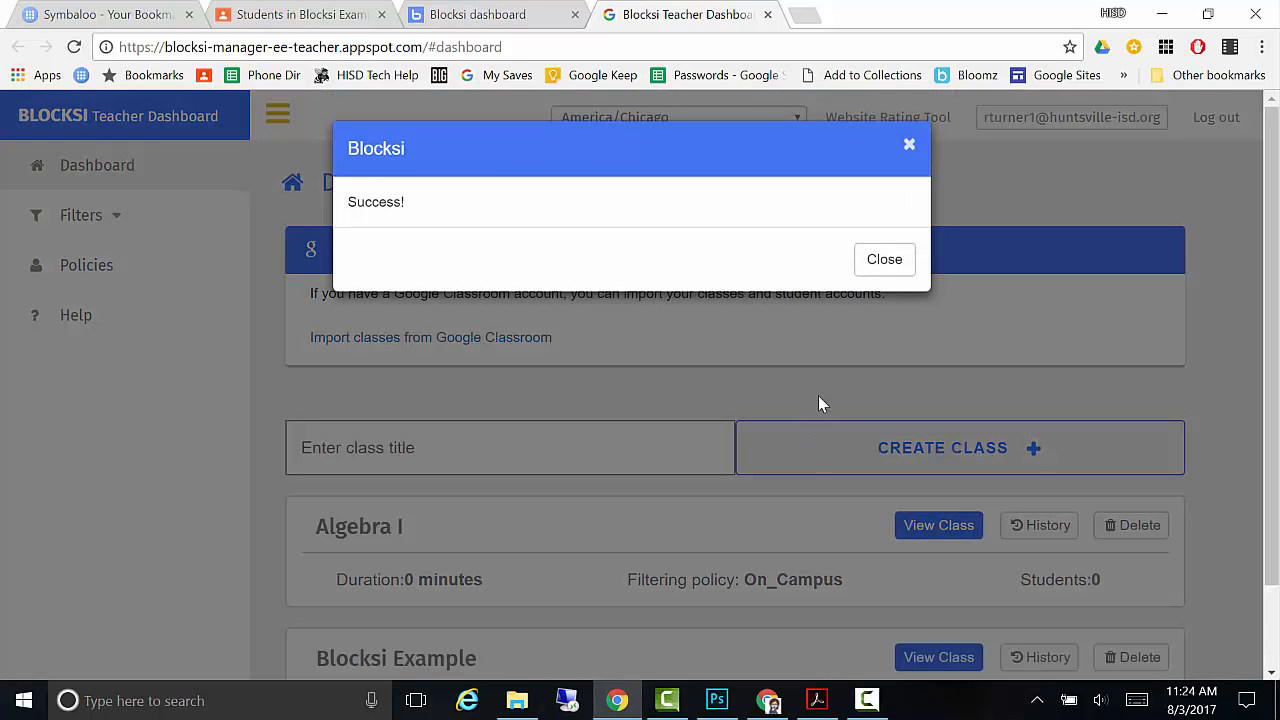
left_click(884, 261)
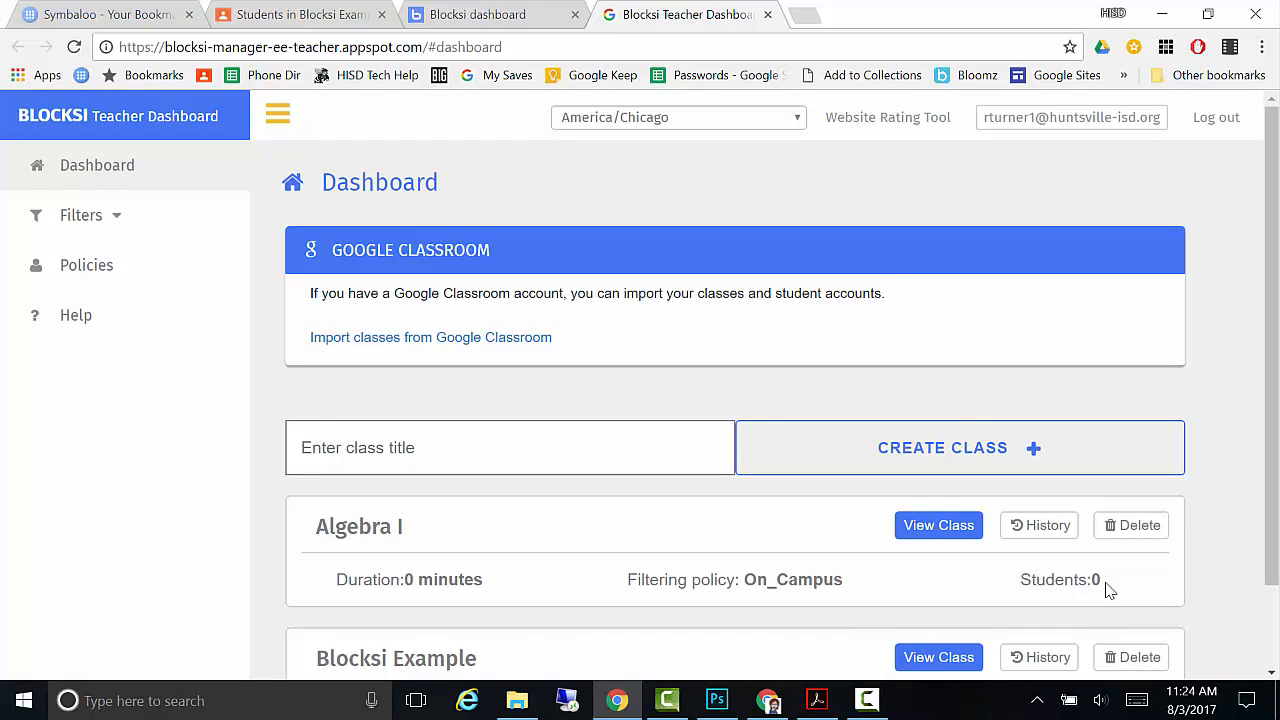
Search for a student by surname and add the first matching account to the Algebra I class.
left_click(940, 527)
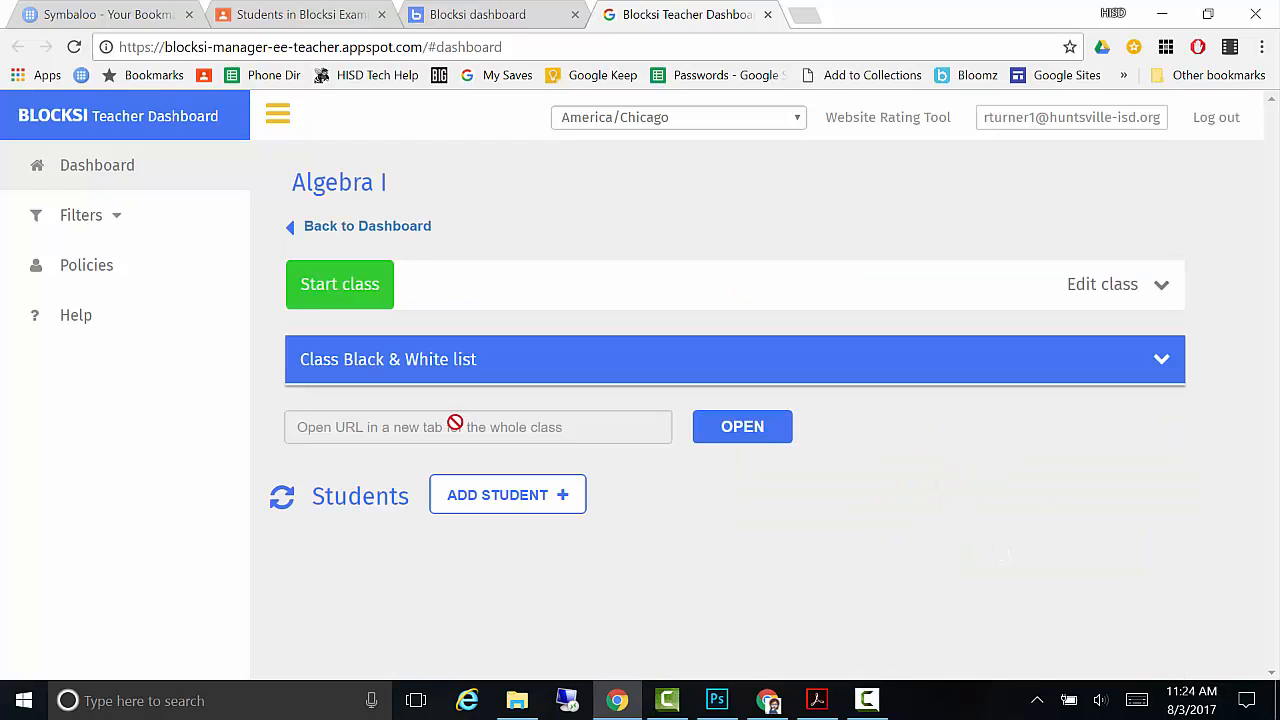
left_click(490, 496)
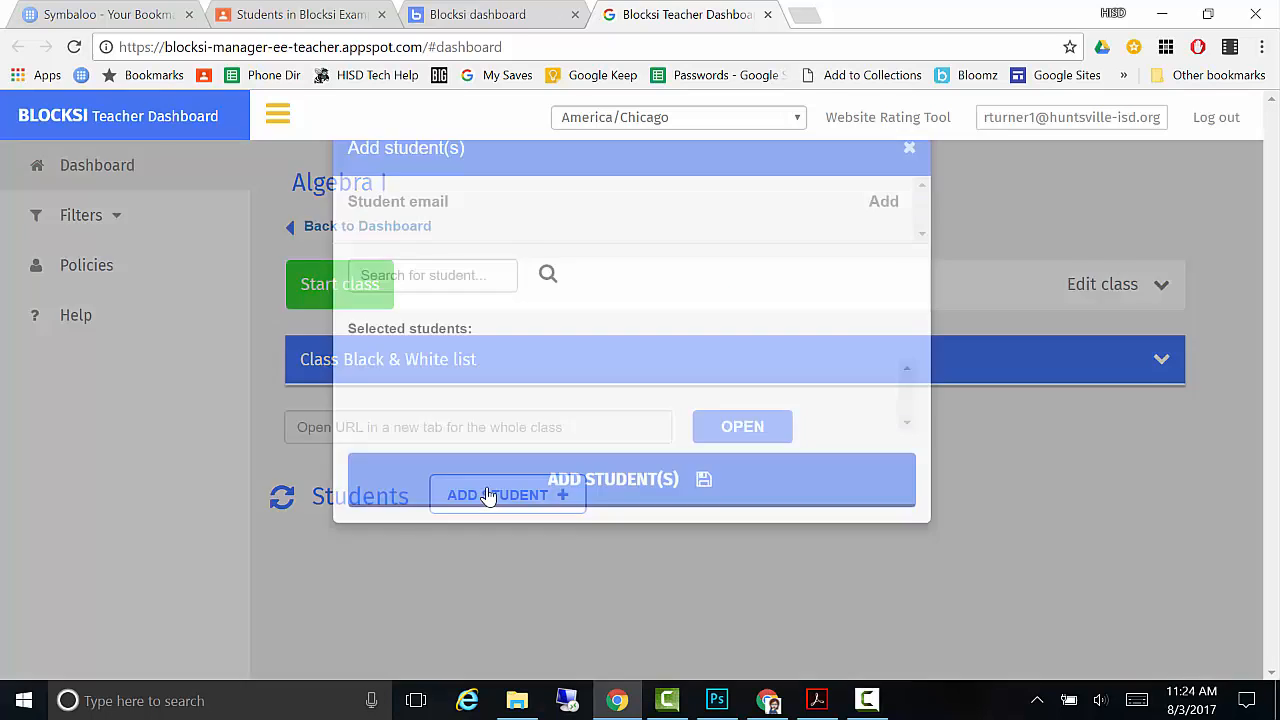
left_click(475, 335)
type("tur")
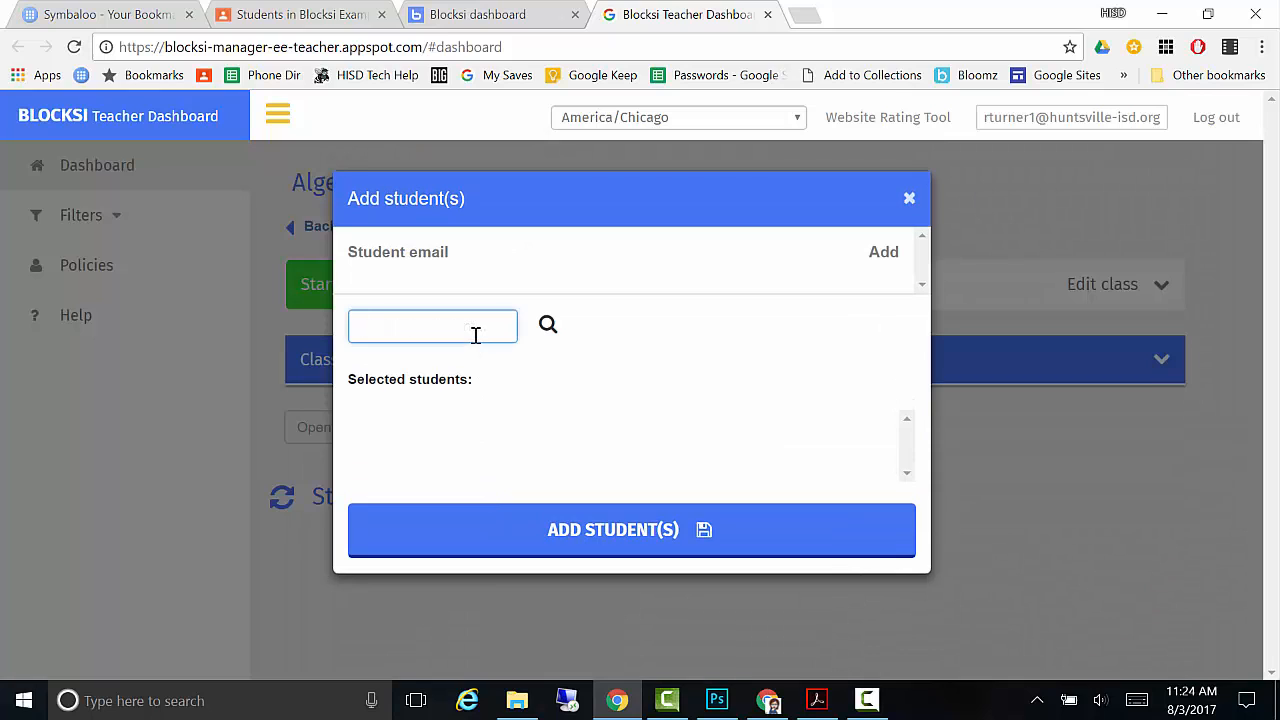
type("ner")
left_click(547, 325)
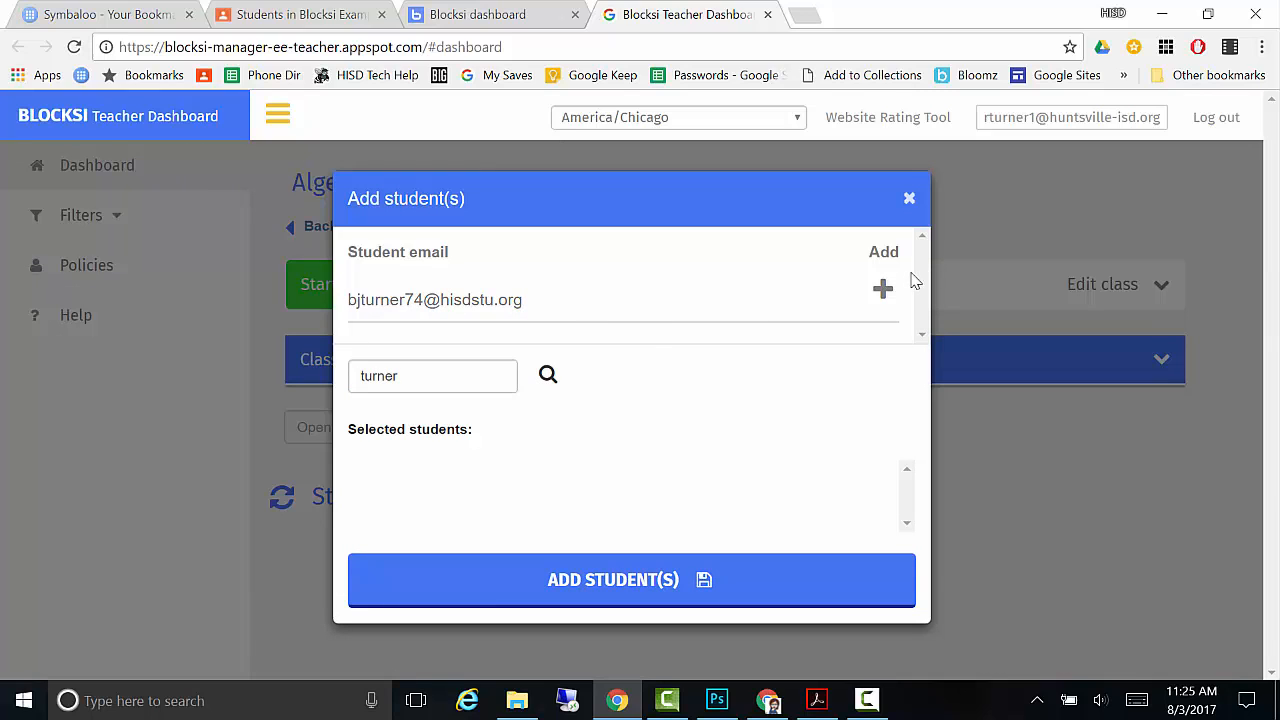
left_click(883, 289)
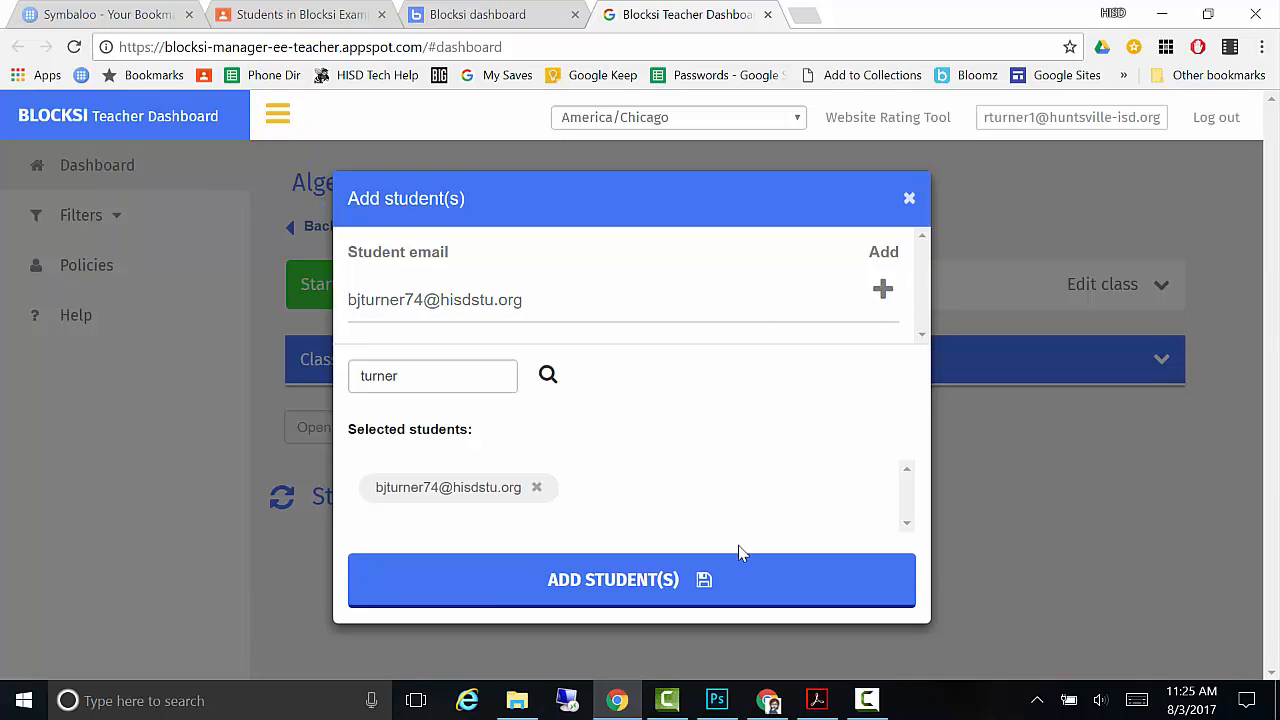
left_click(708, 582)
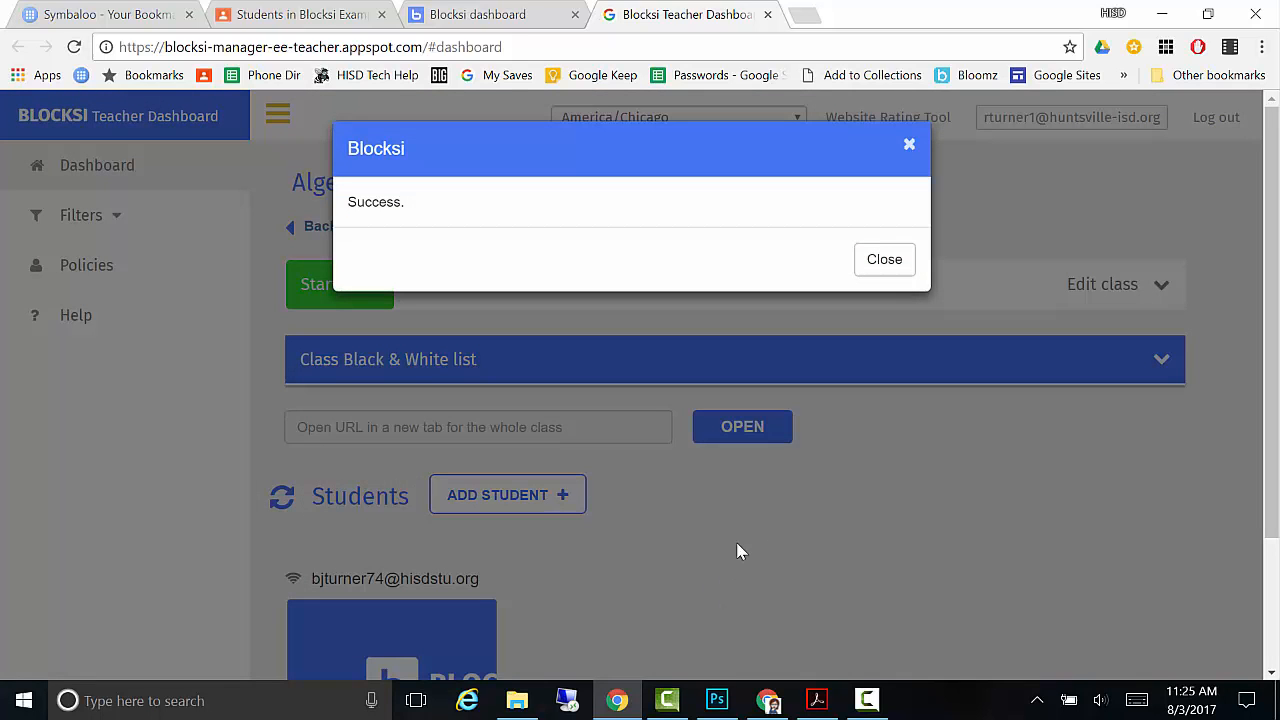
left_click(901, 269)
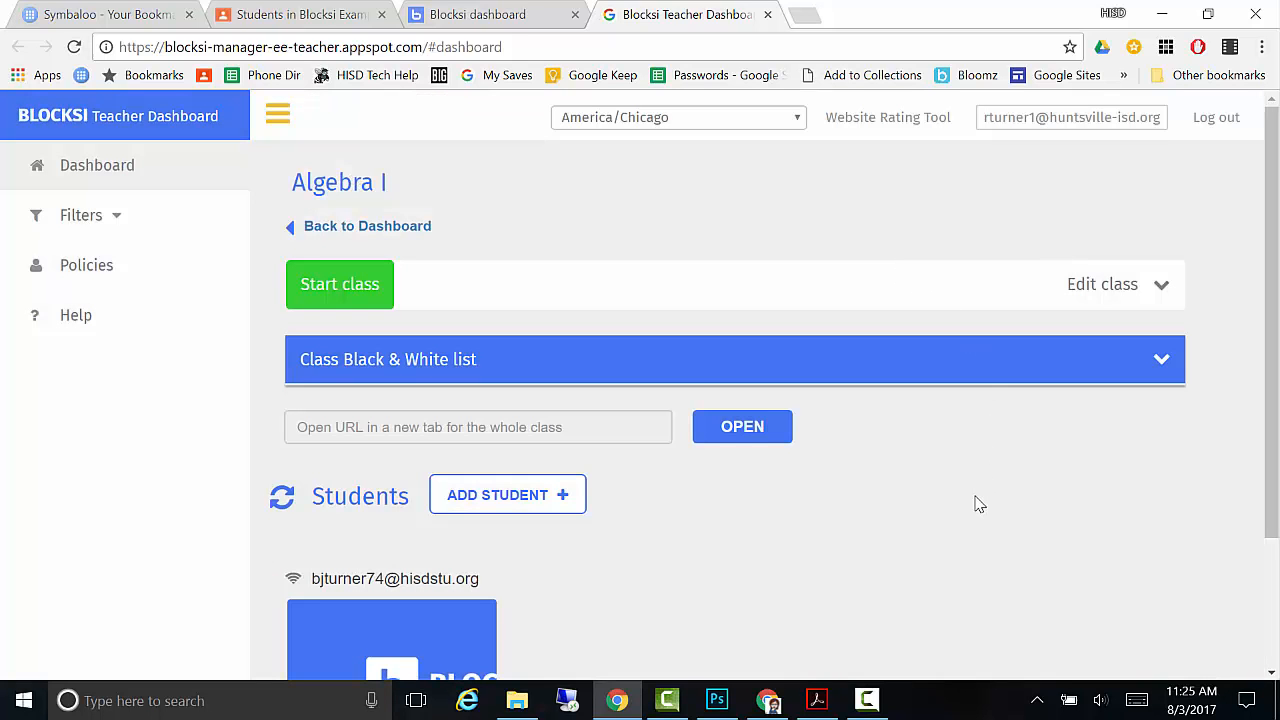
Check the student list of the Algebra I class and go back to the dashboard.
scroll(971, 497, "down", 3)
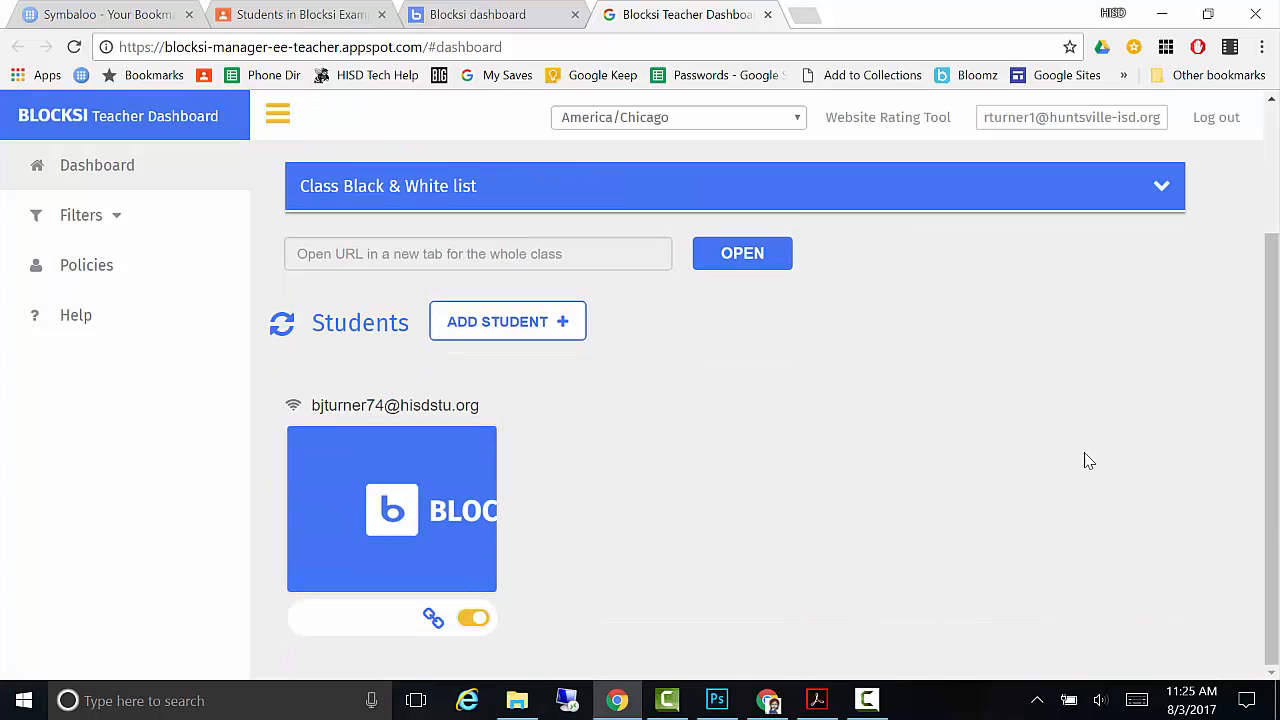
scroll(1063, 410, "up", 3)
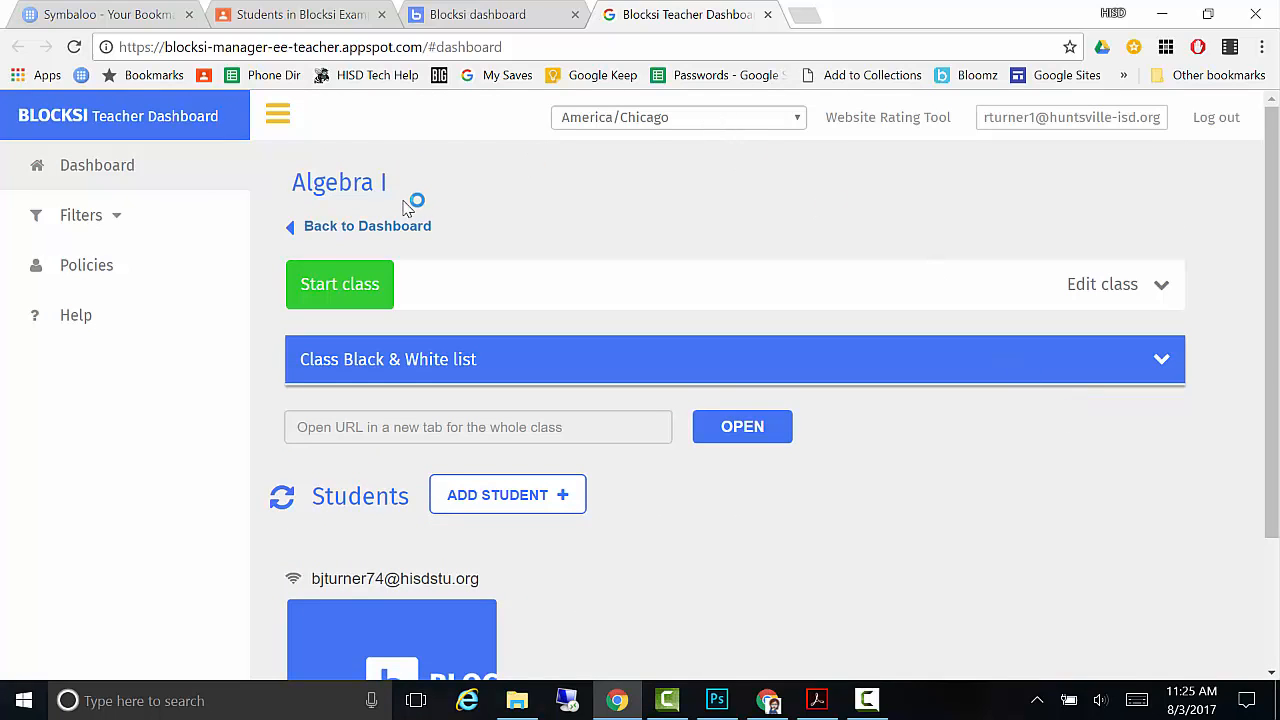
left_click(405, 228)
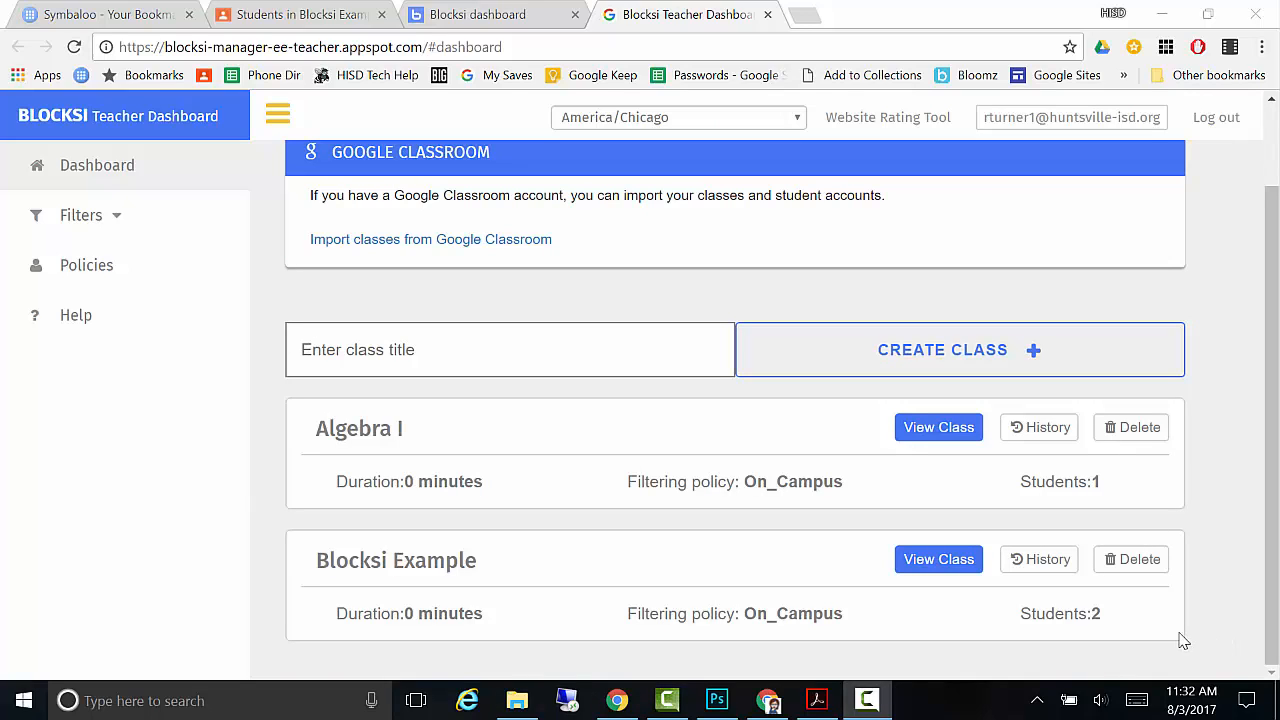
Open the Blocksi Example class for editing and set its duration to 50 minutes.
left_click(940, 560)
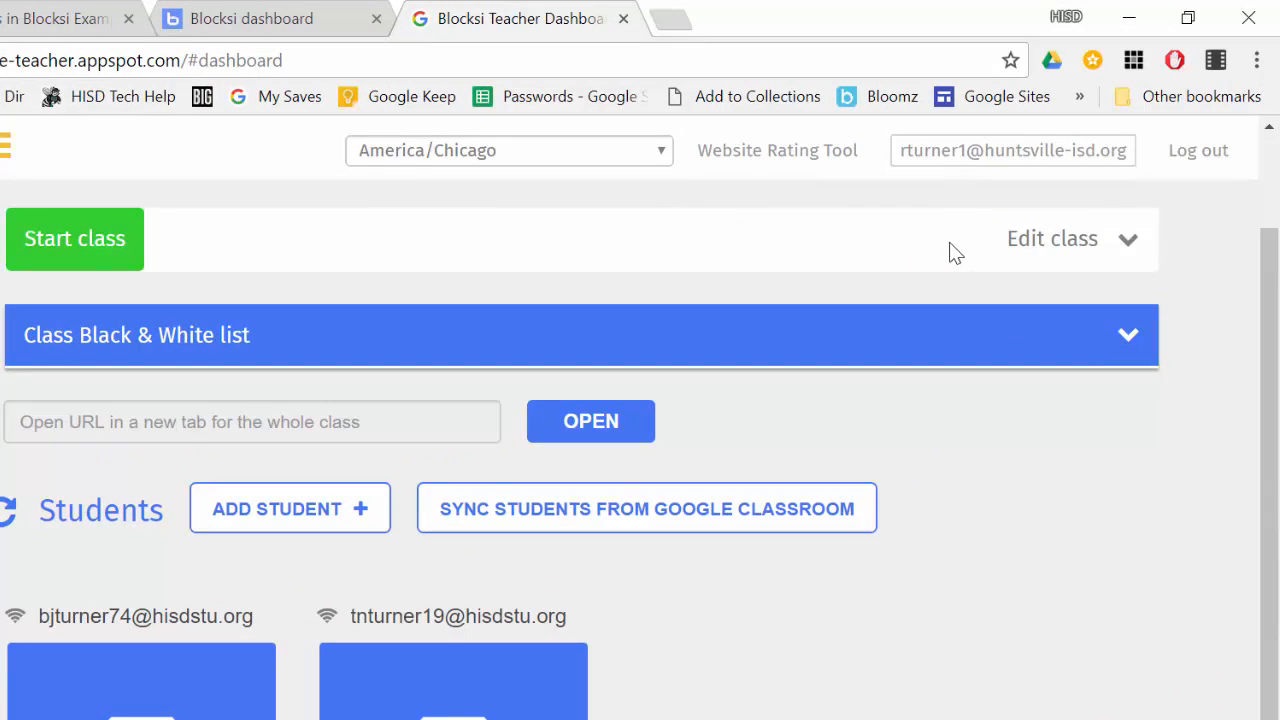
left_click(1053, 240)
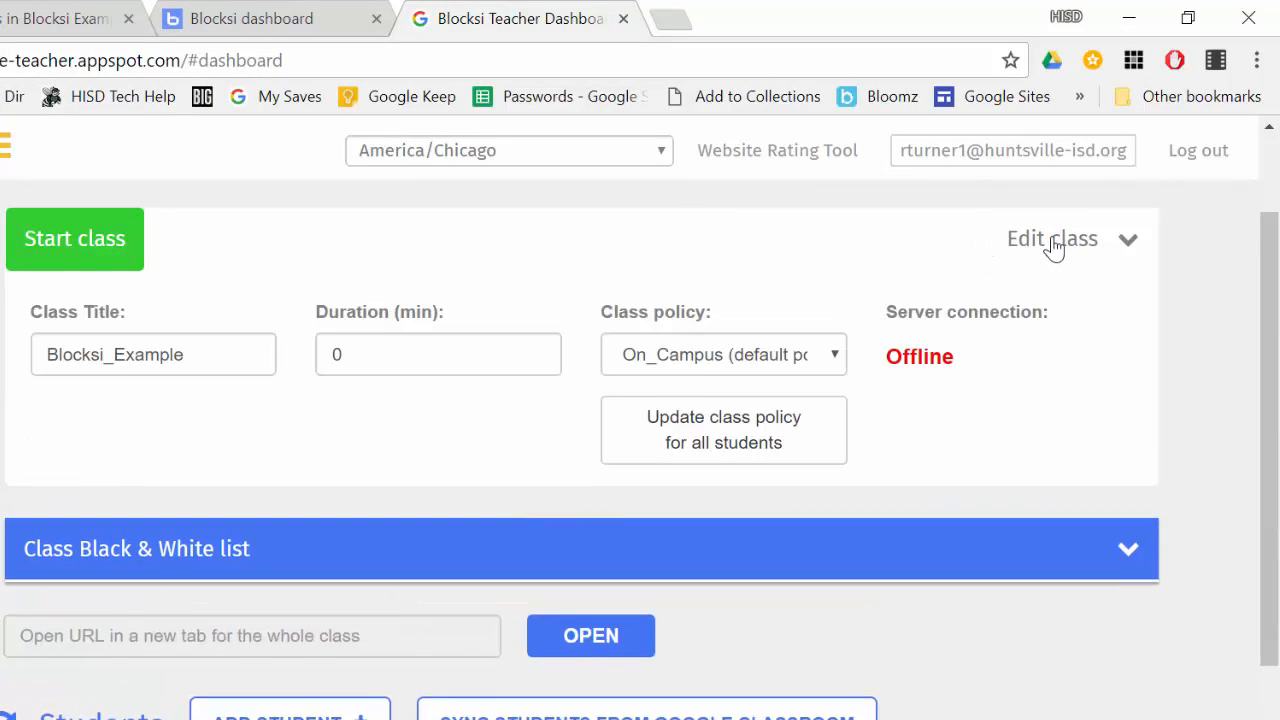
left_click(512, 368)
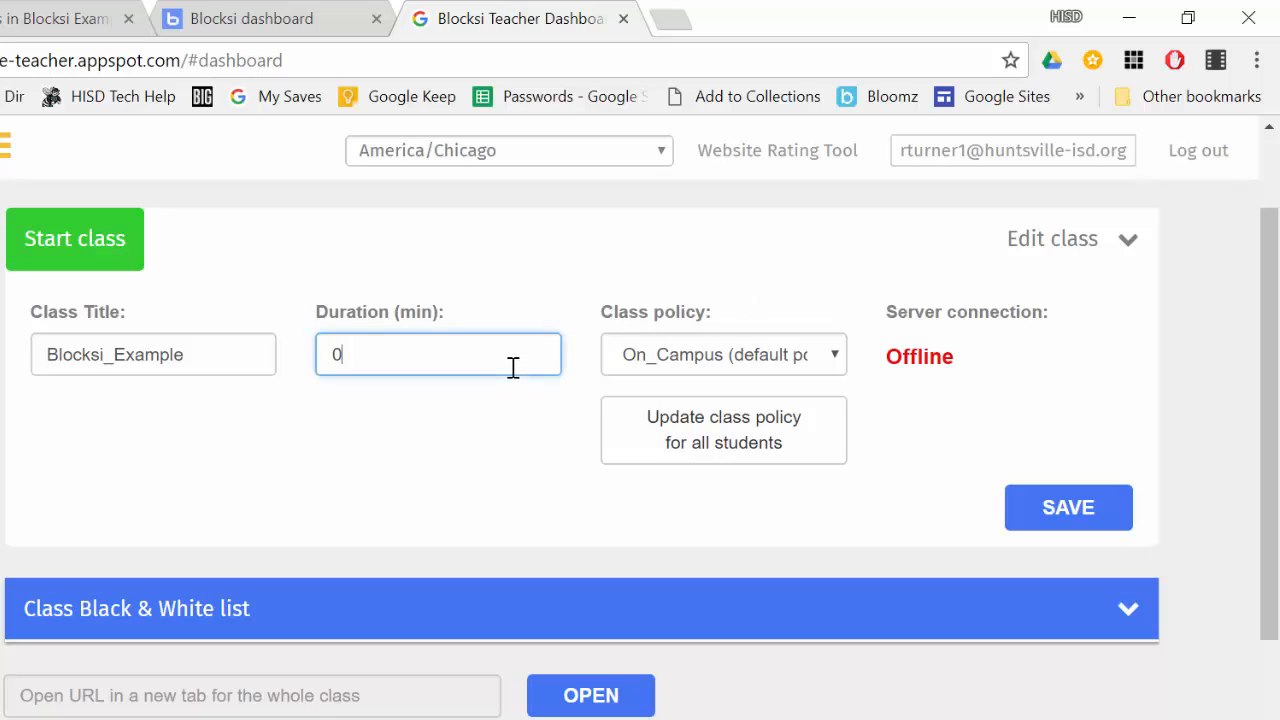
double_click(512, 368)
type("50")
Set the class policy to No YouTube (assigned by admin) and update it for all students.
left_click(673, 353)
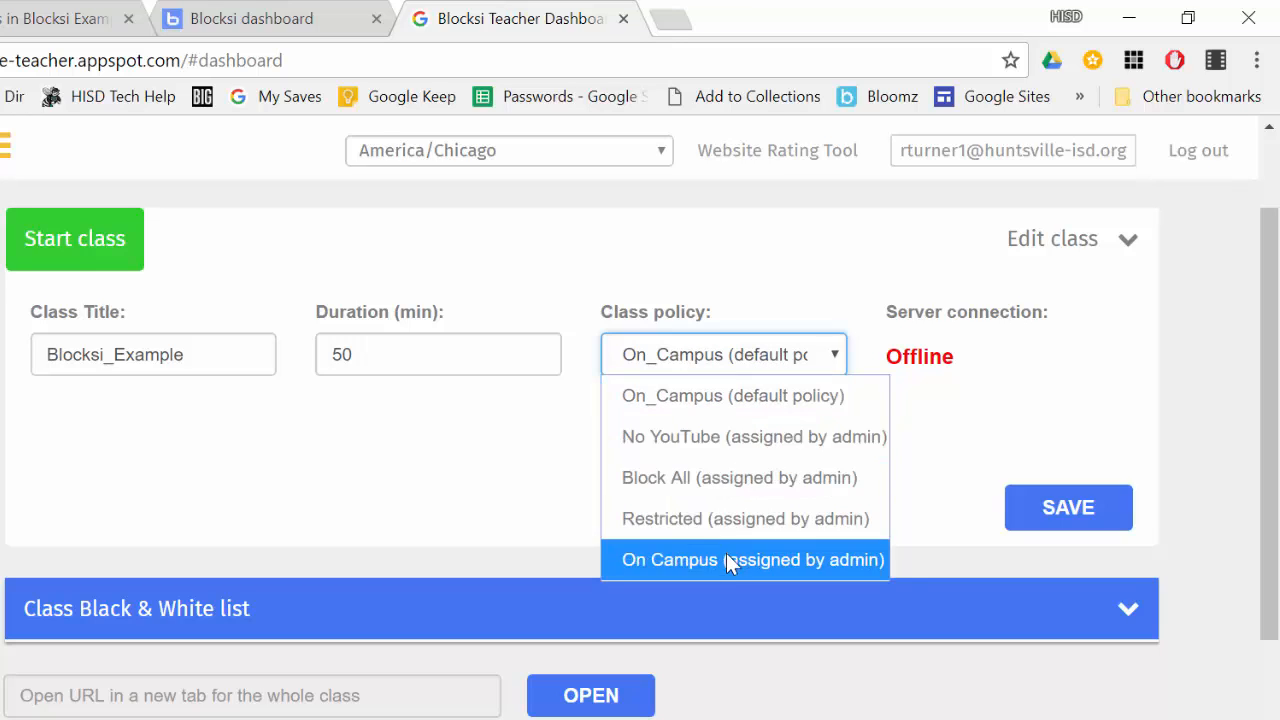
left_click(721, 442)
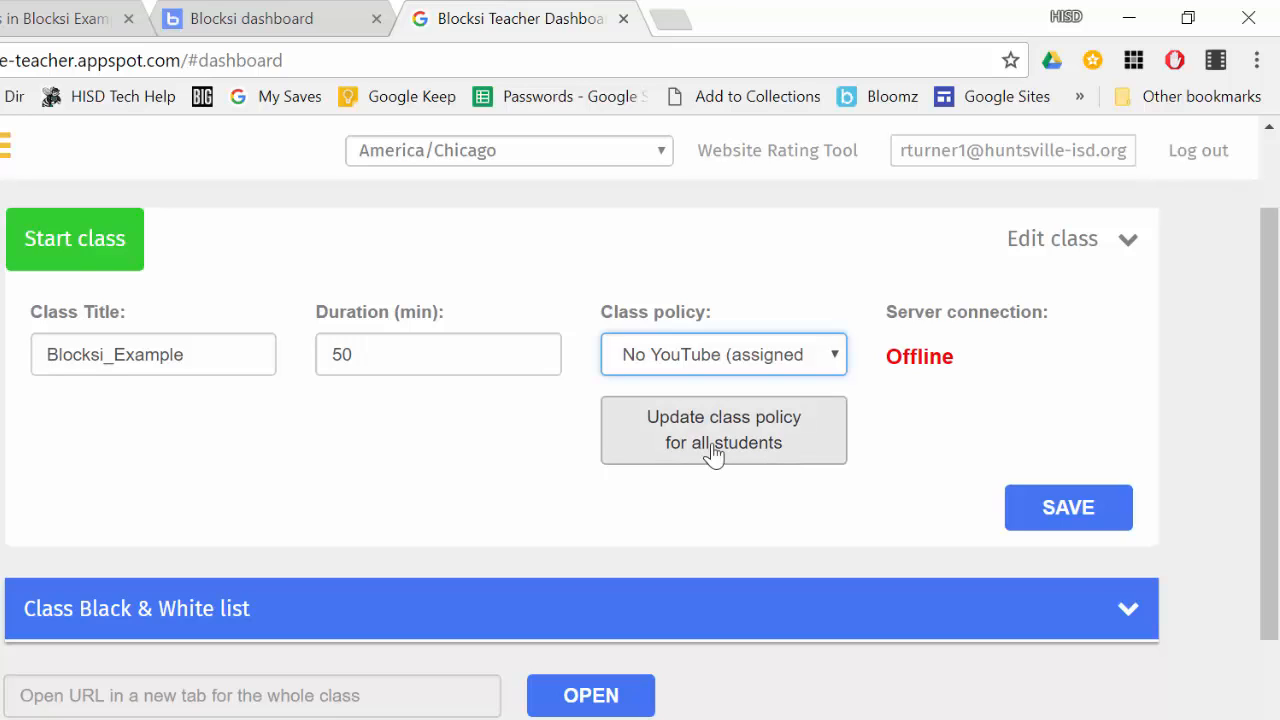
left_click(714, 453)
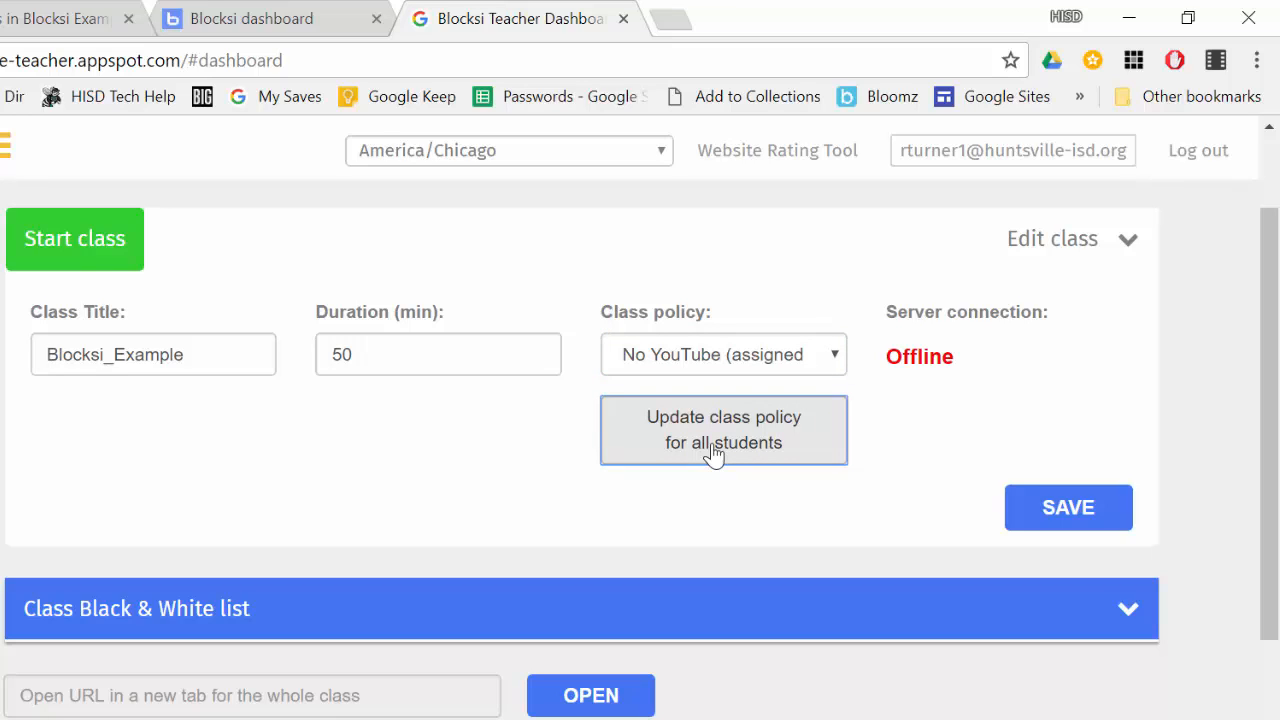
Return the class policy to On_Campus (default policy) and update it for all students.
left_click(731, 360)
left_click(727, 395)
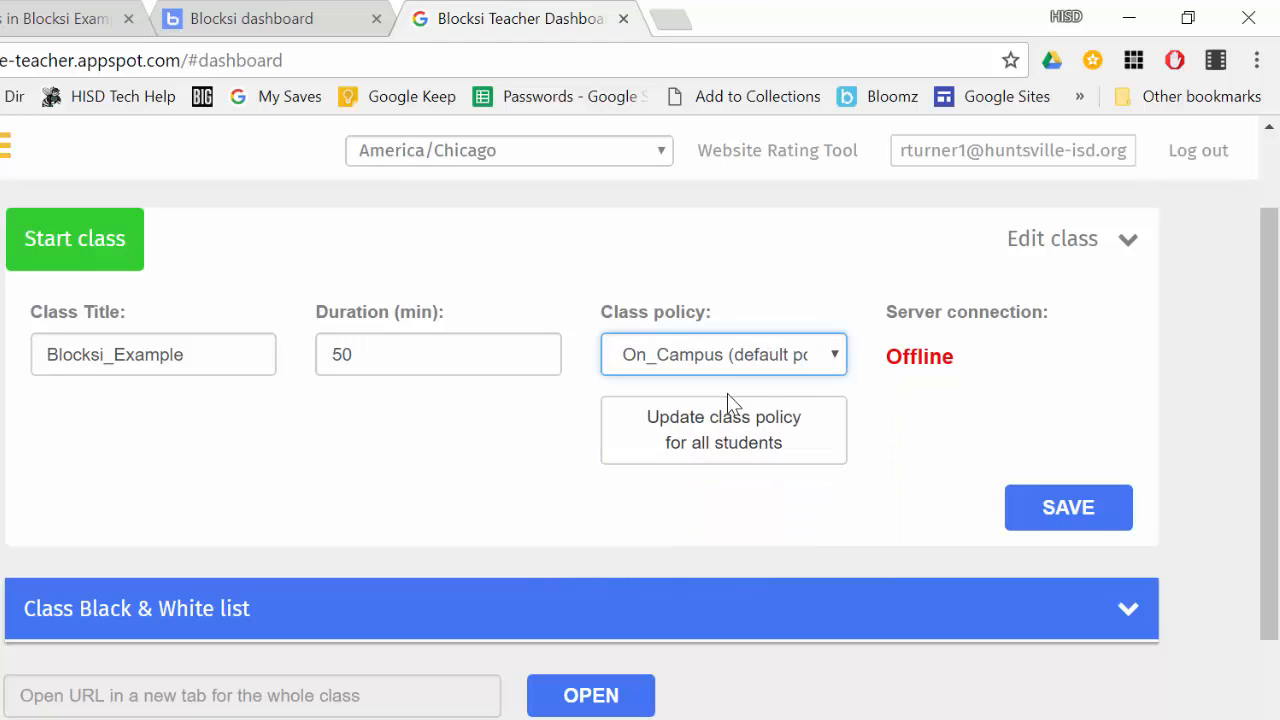
left_click(725, 442)
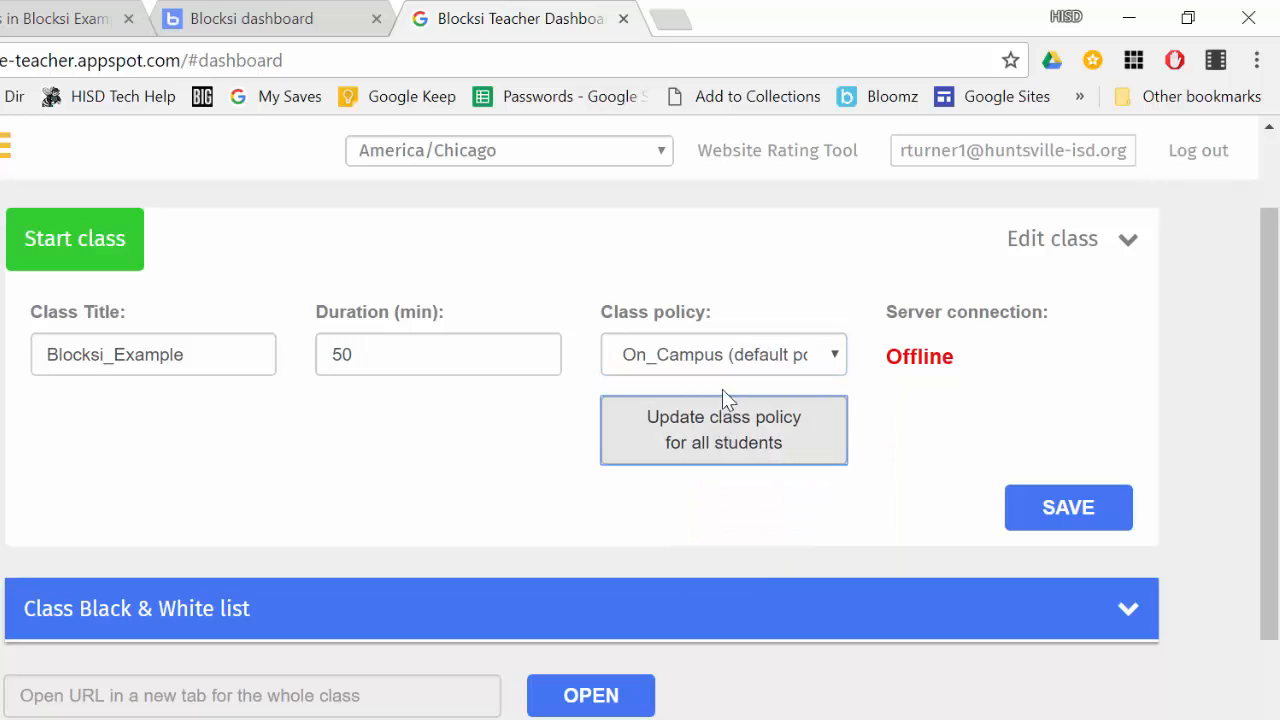
left_click(730, 355)
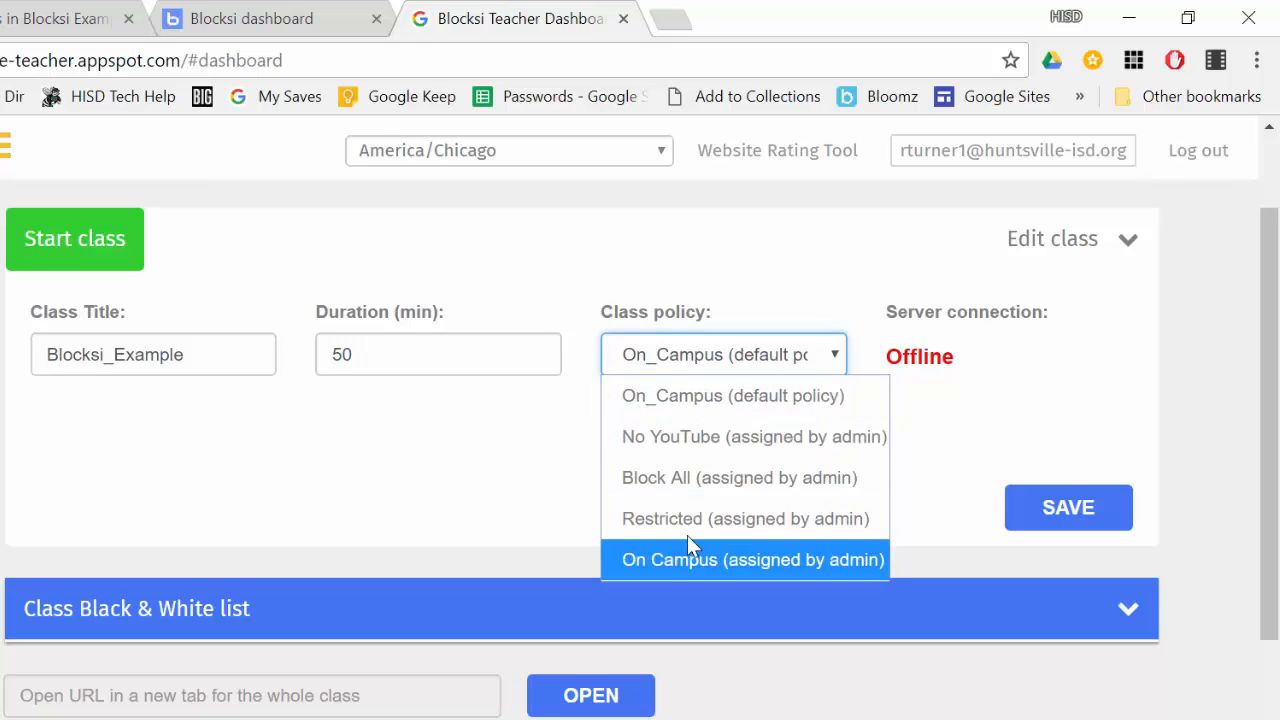
left_click(685, 395)
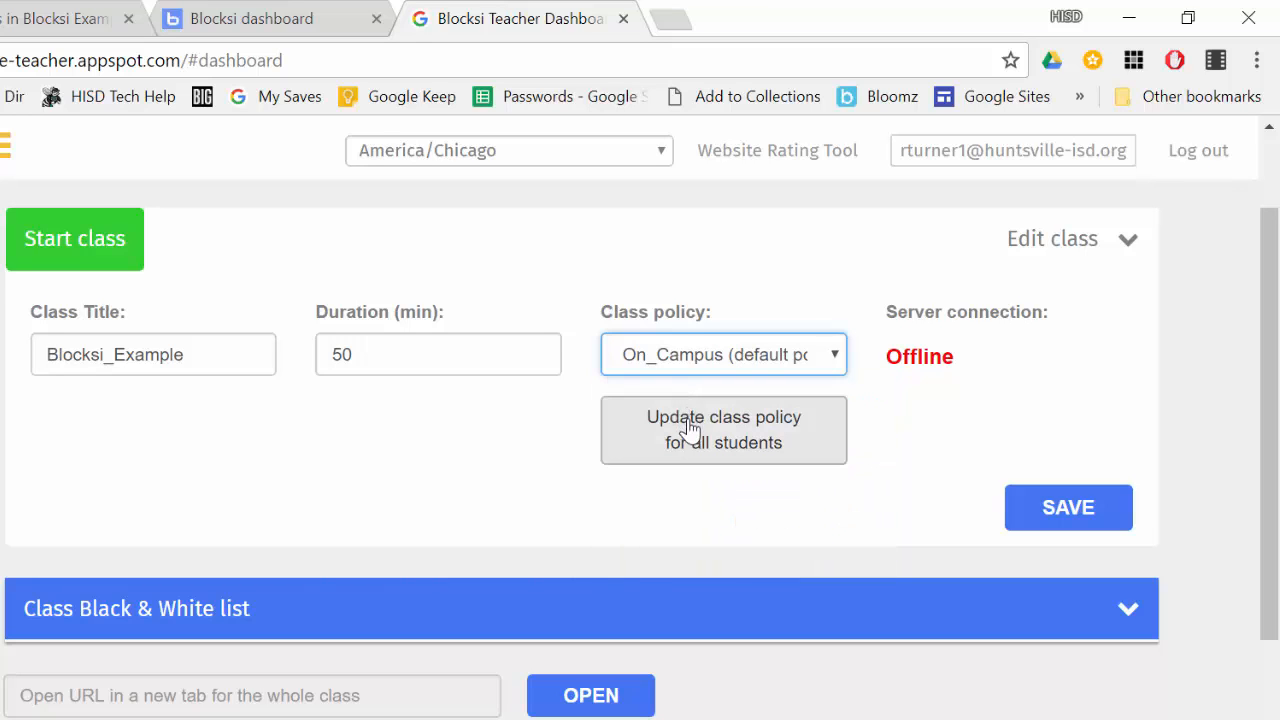
left_click(690, 430)
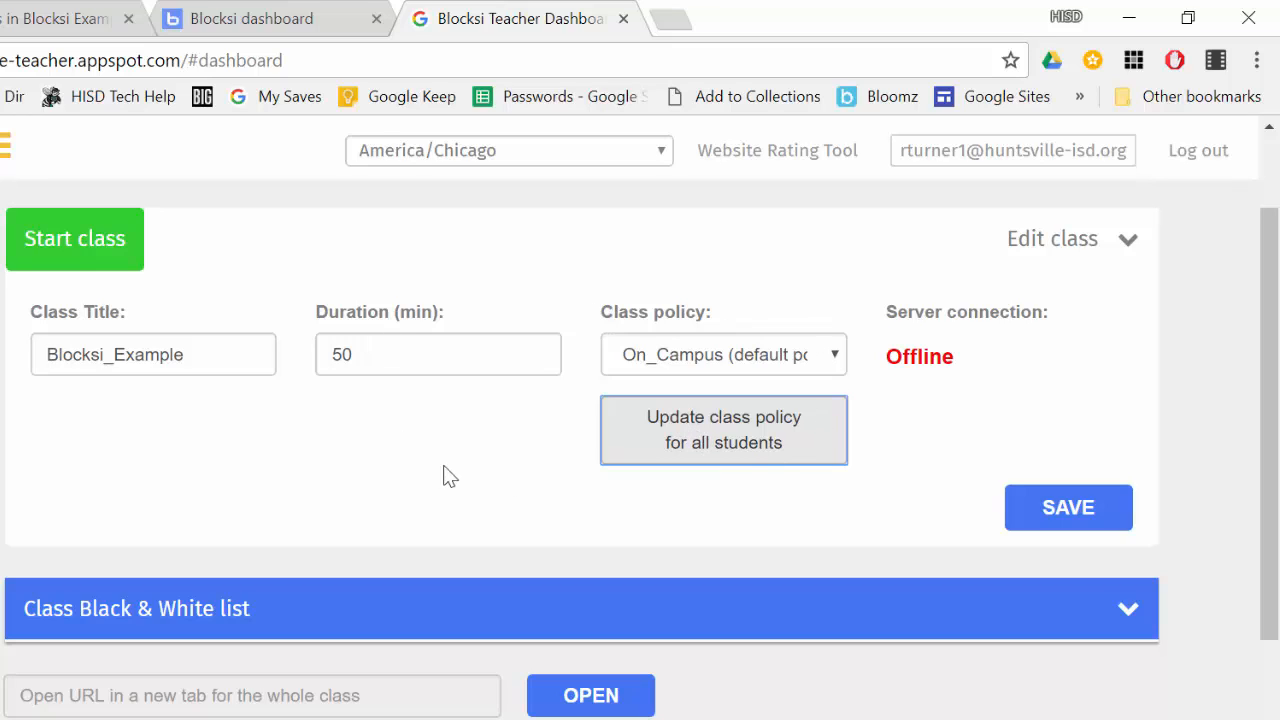
Save the Blocksi_Example class settings and dismiss the resulting message.
left_click(1062, 518)
left_click(760, 331)
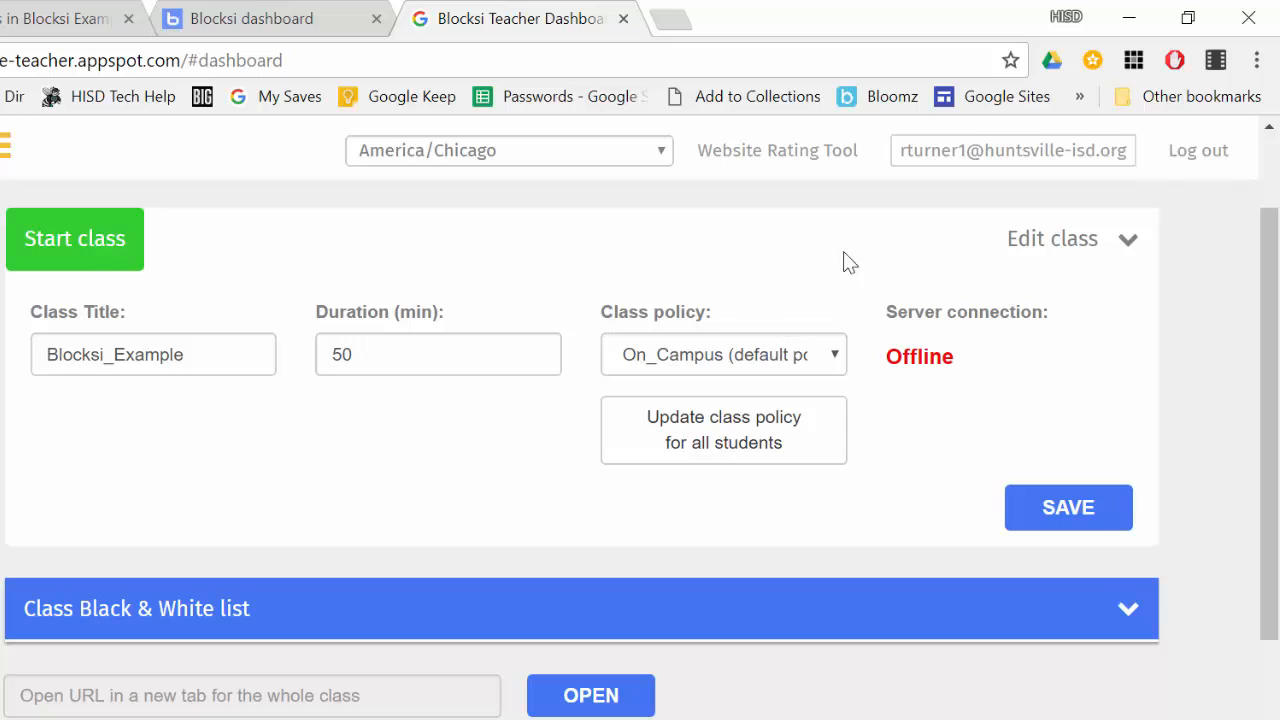
Start the Blocksi_Example class session, stop it again and dismiss the notice.
left_click(79, 248)
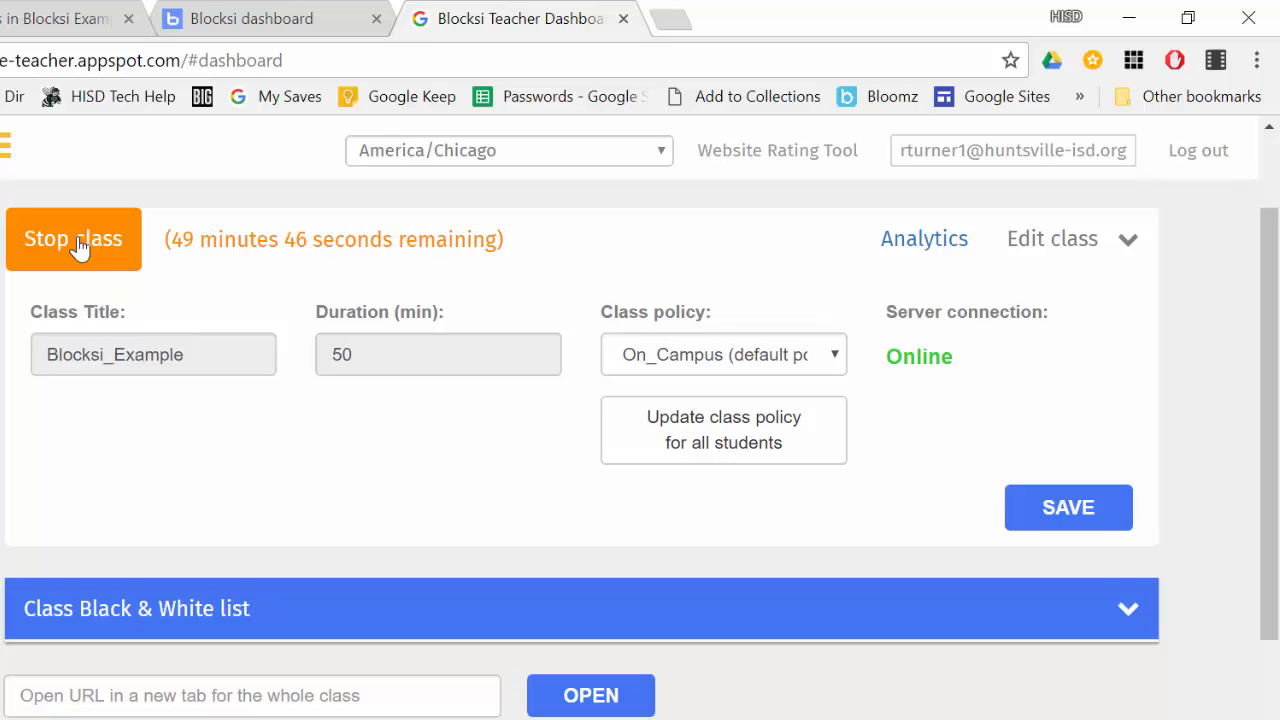
left_click(80, 246)
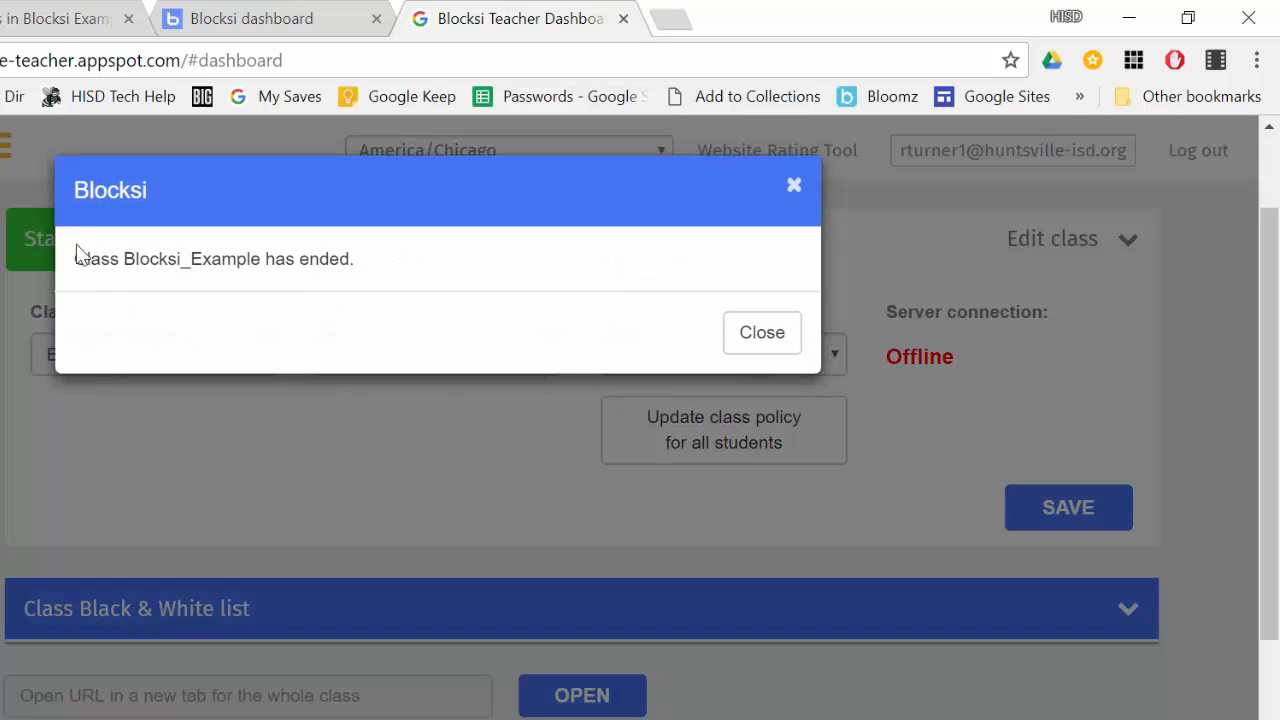
left_click(763, 340)
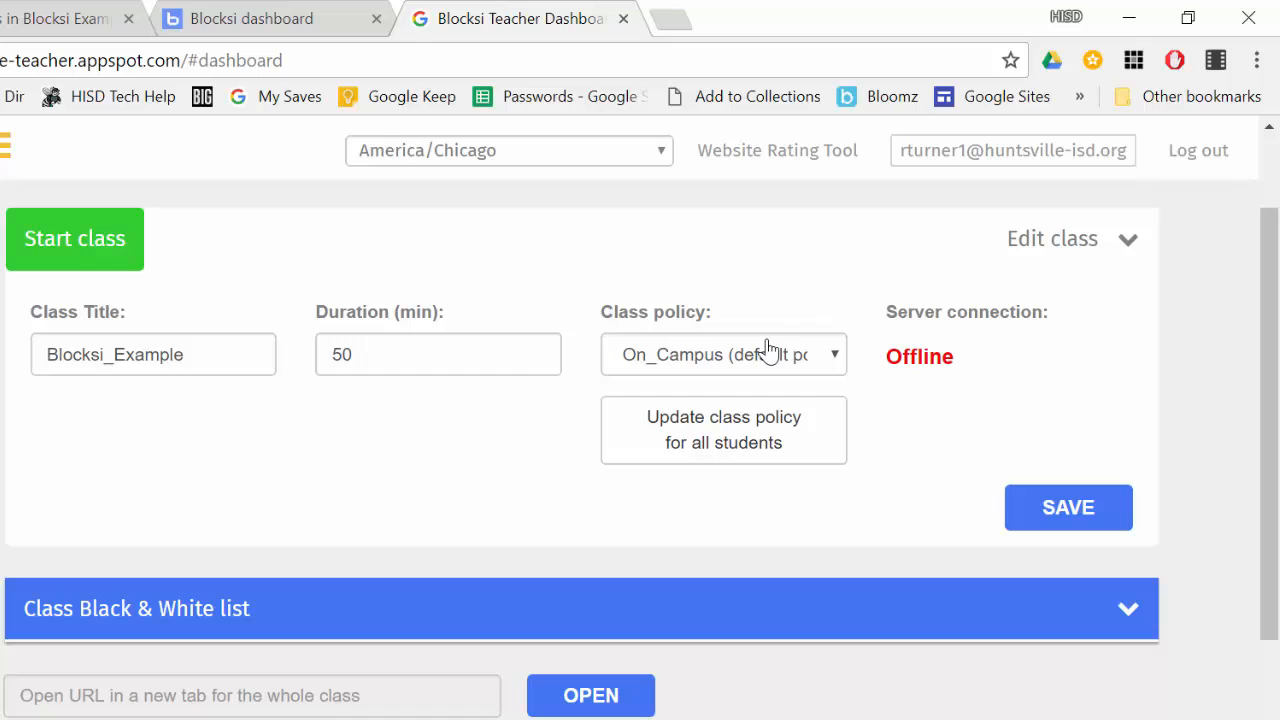
Look over the student tiles in the Students section of the Blocksi Example class.
scroll(880, 440, "down", 4)
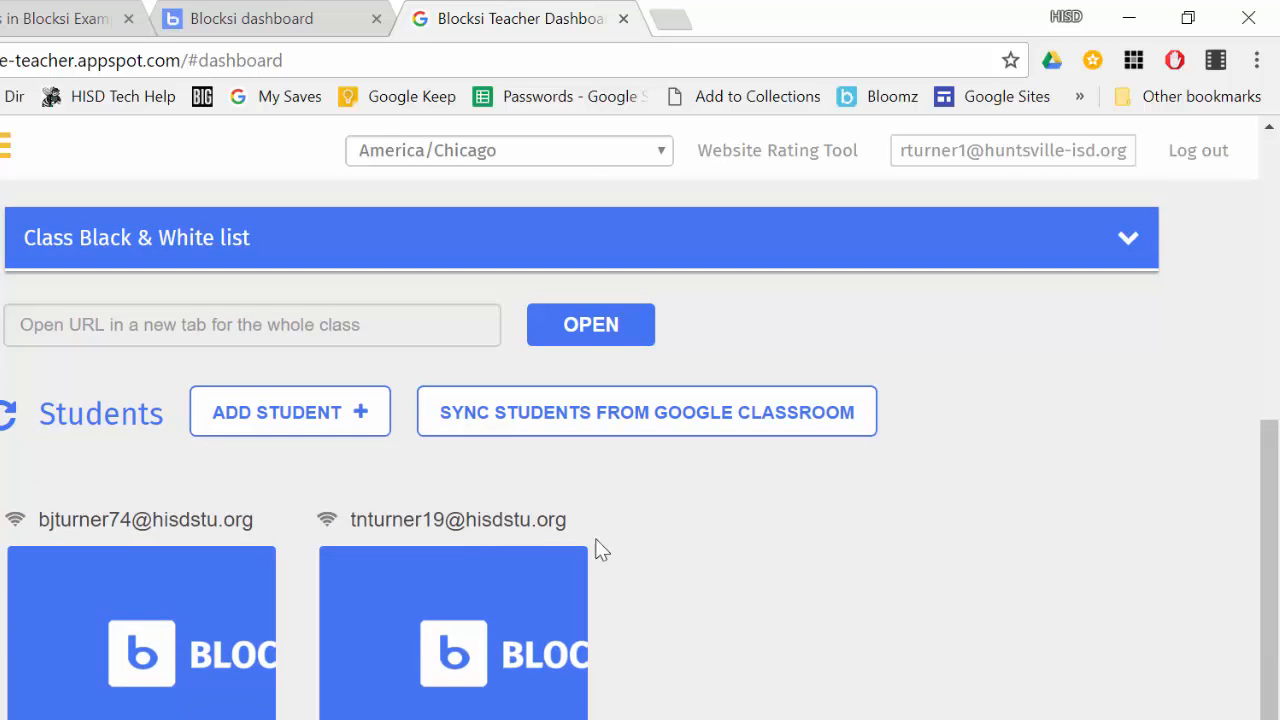
left_click(119, 626)
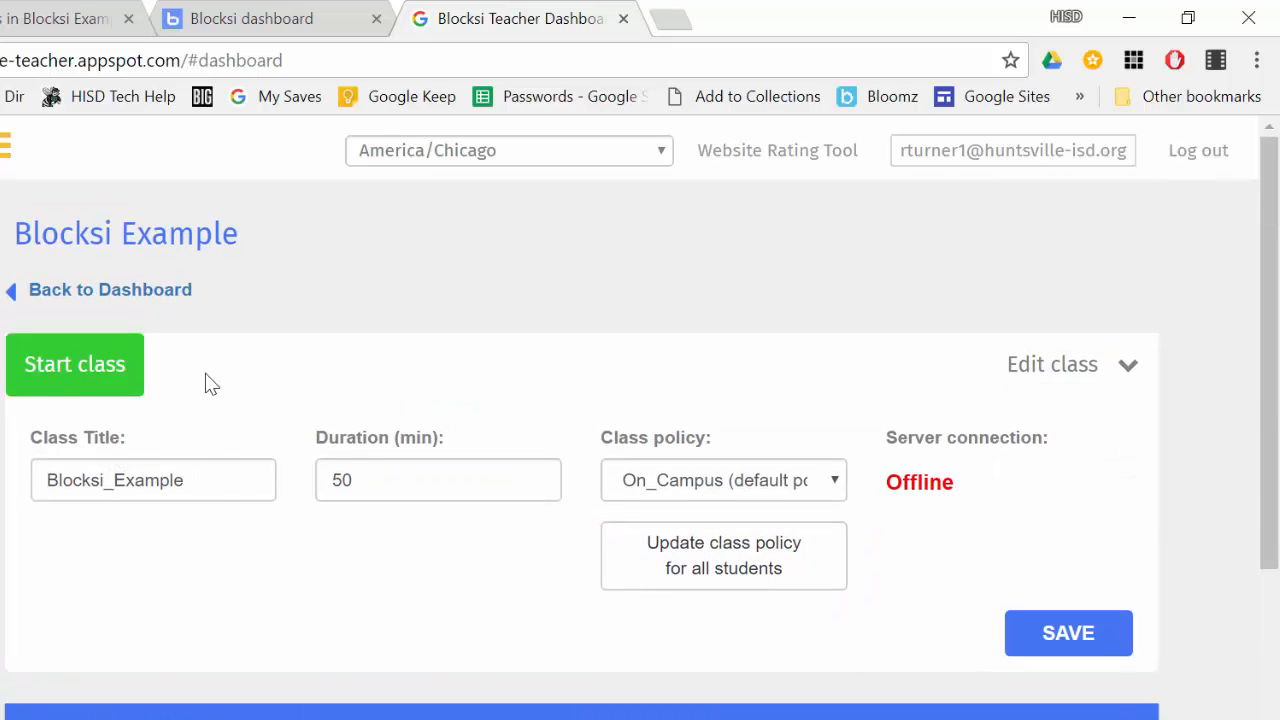